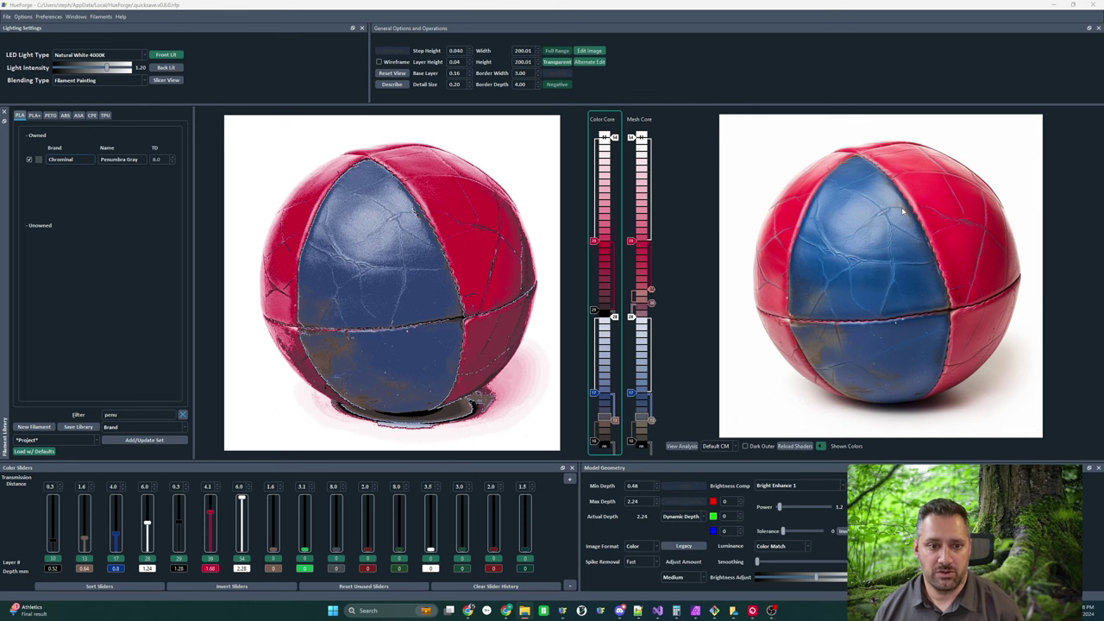
- Paste the green-striped ball image into HueForge, replacing the plain ball
key(ctrl+v)
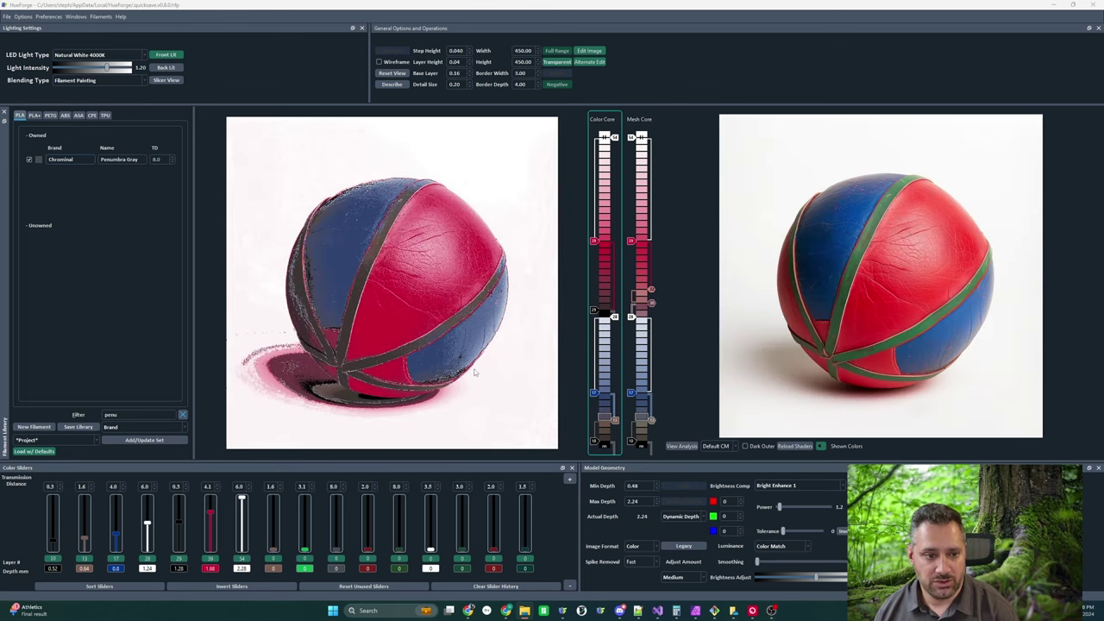
- Extend the red swatch range upward in the Mesh Core bar for the green-striped ball
scroll(464, 381, up, 2)
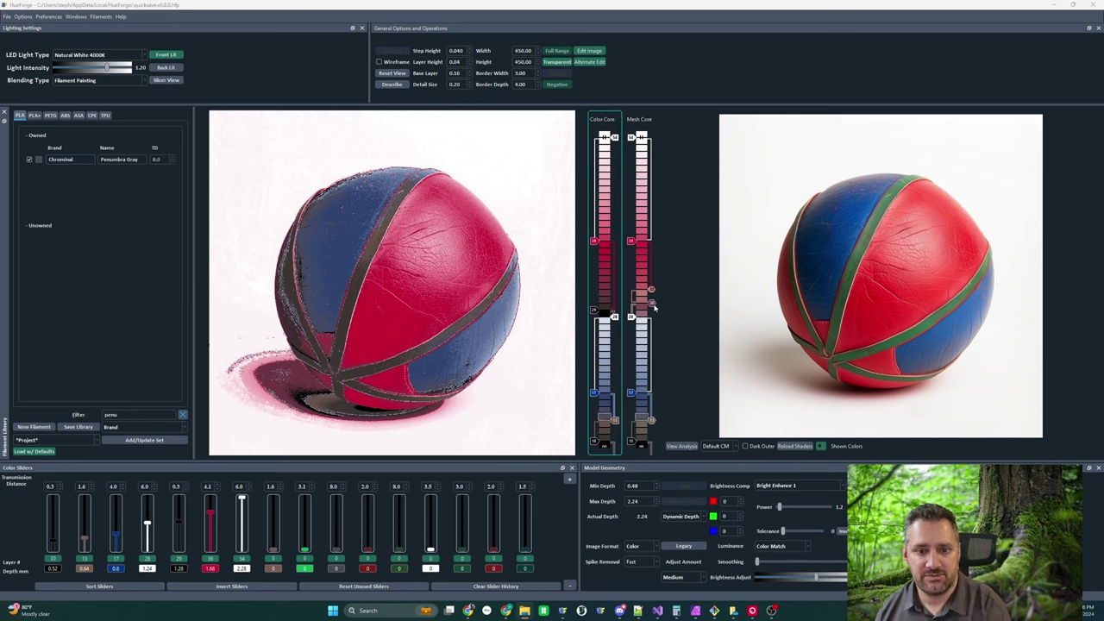
drag(647, 301, 647, 290)
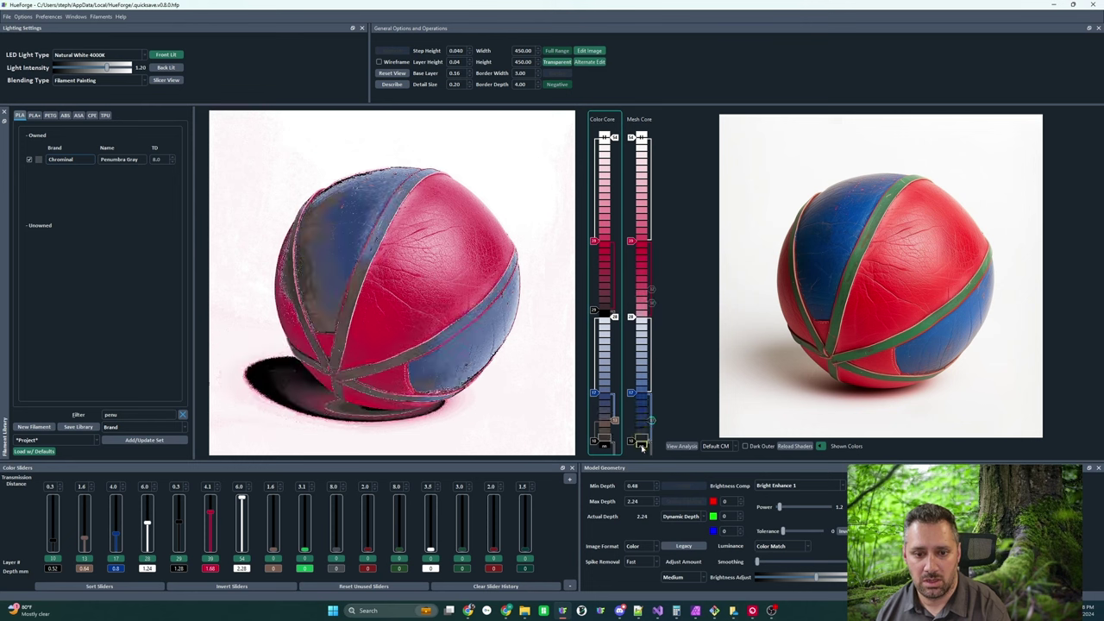
- Select the Mesh Core column and add, then remove, a base slot, keeping layer 1 at 10 (0.52 mm)
click(820, 445)
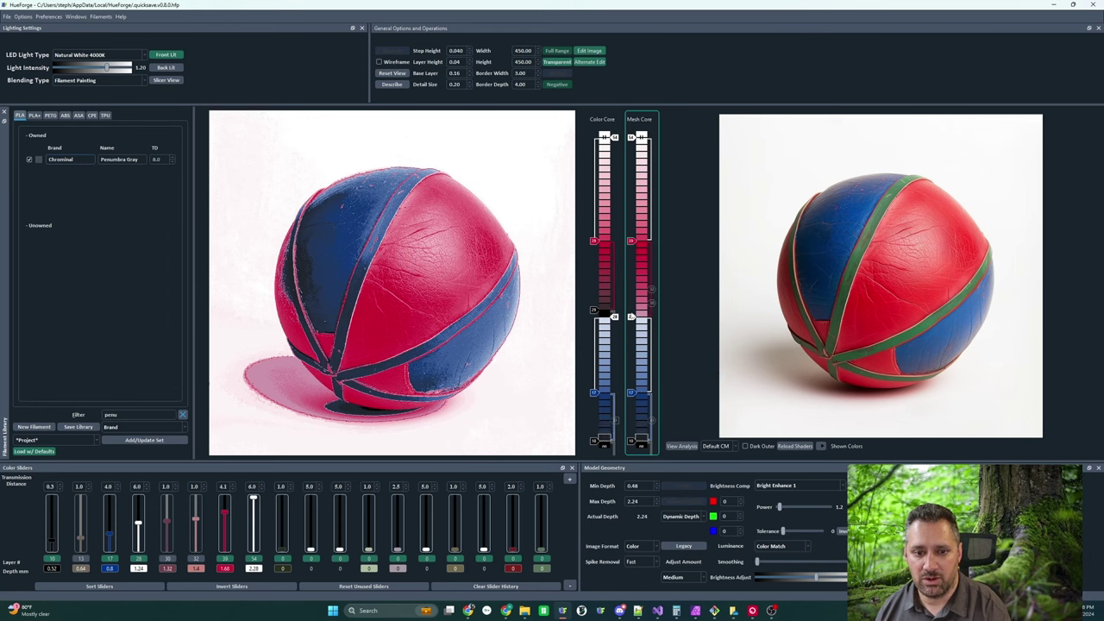
click(640, 441)
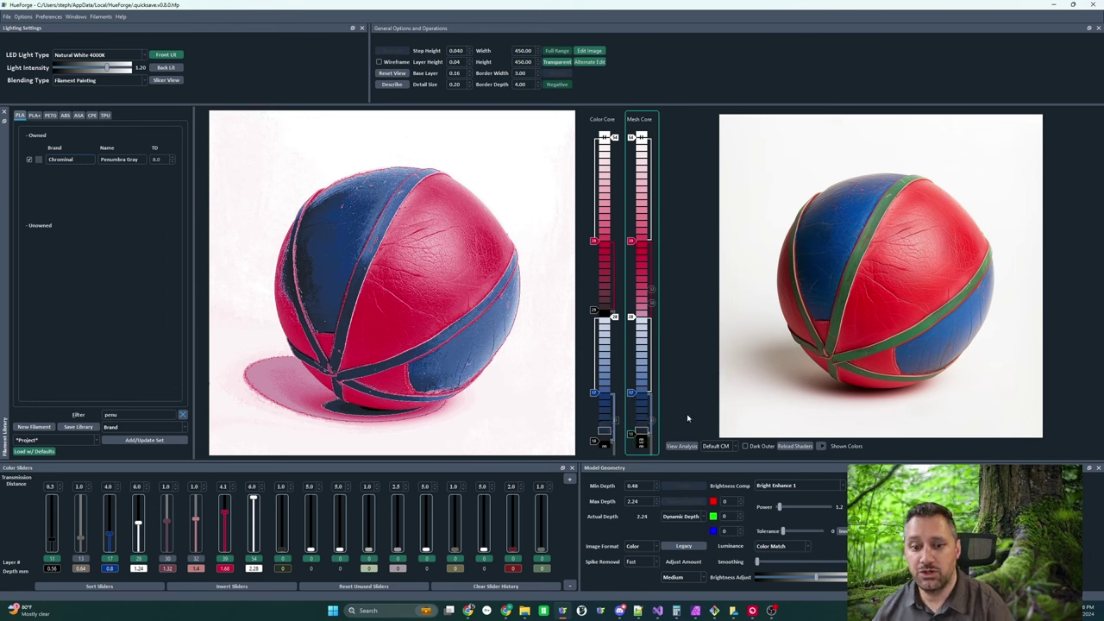
mouse_move(687, 419)
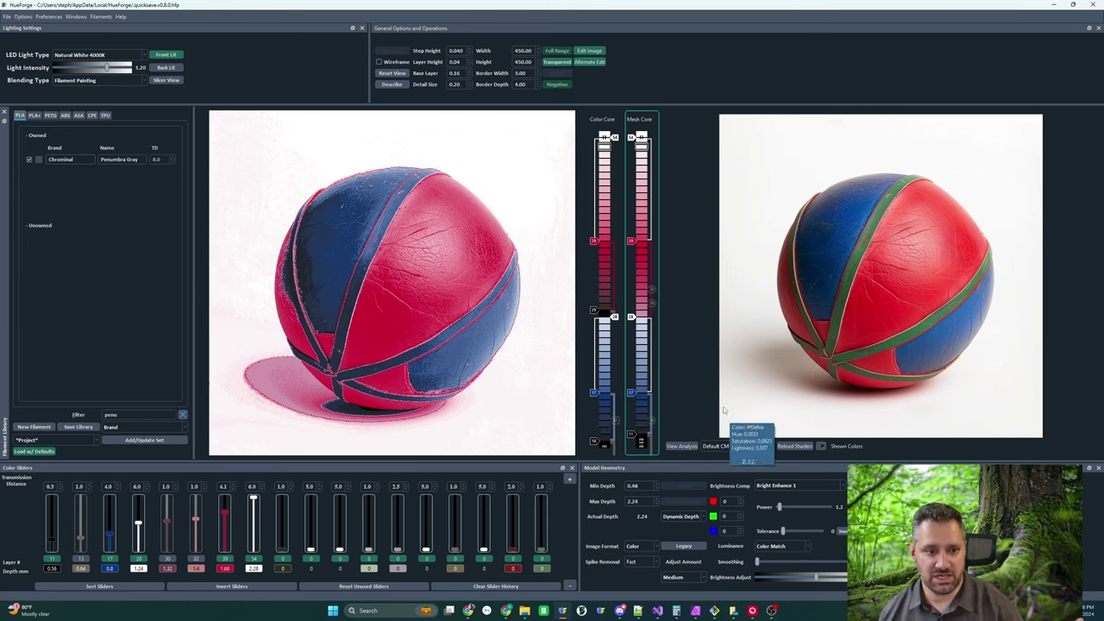
click(628, 437)
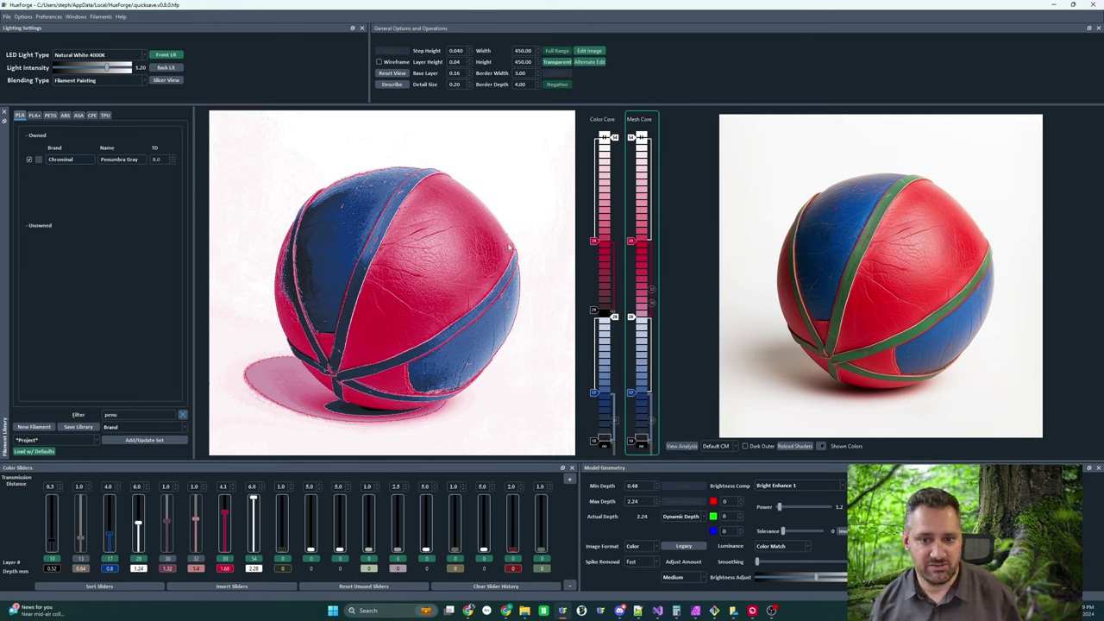
- Run Find Closest Filament on the ball's red, then scroll the Mesh Core marker to deepen red layers
right_click(787, 281)
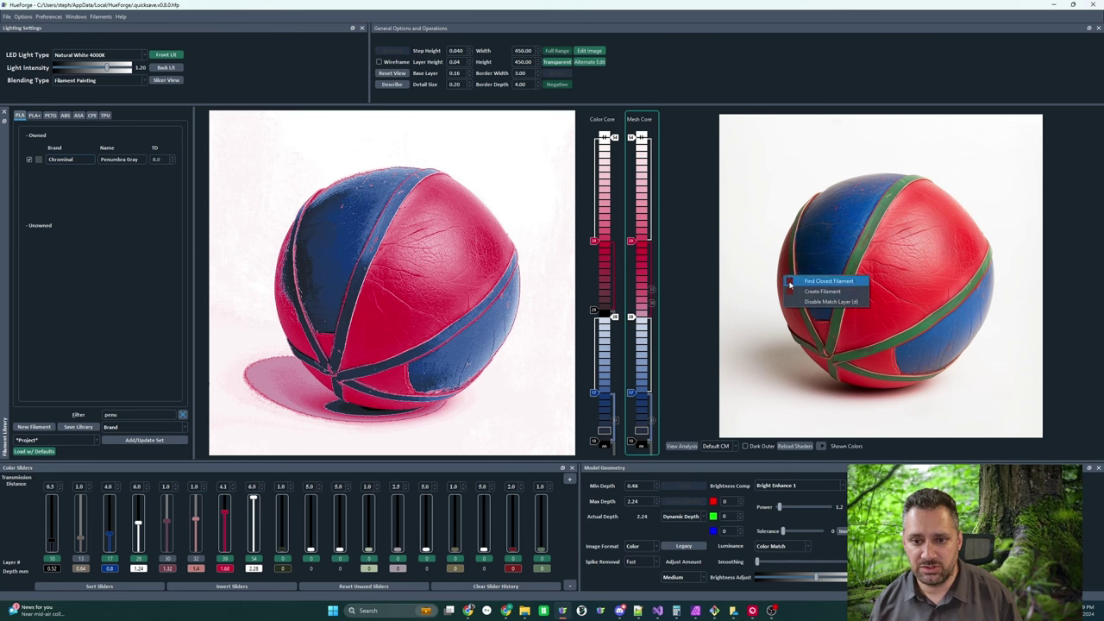
click(791, 282)
scroll(129, 317, down, 3)
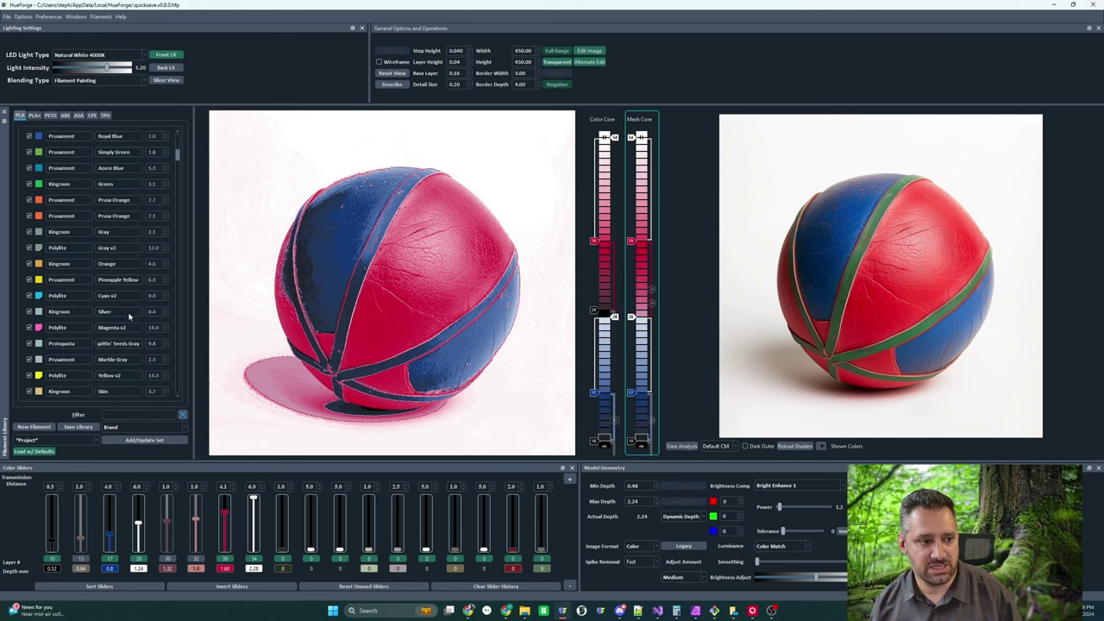
scroll(129, 317, down, 5)
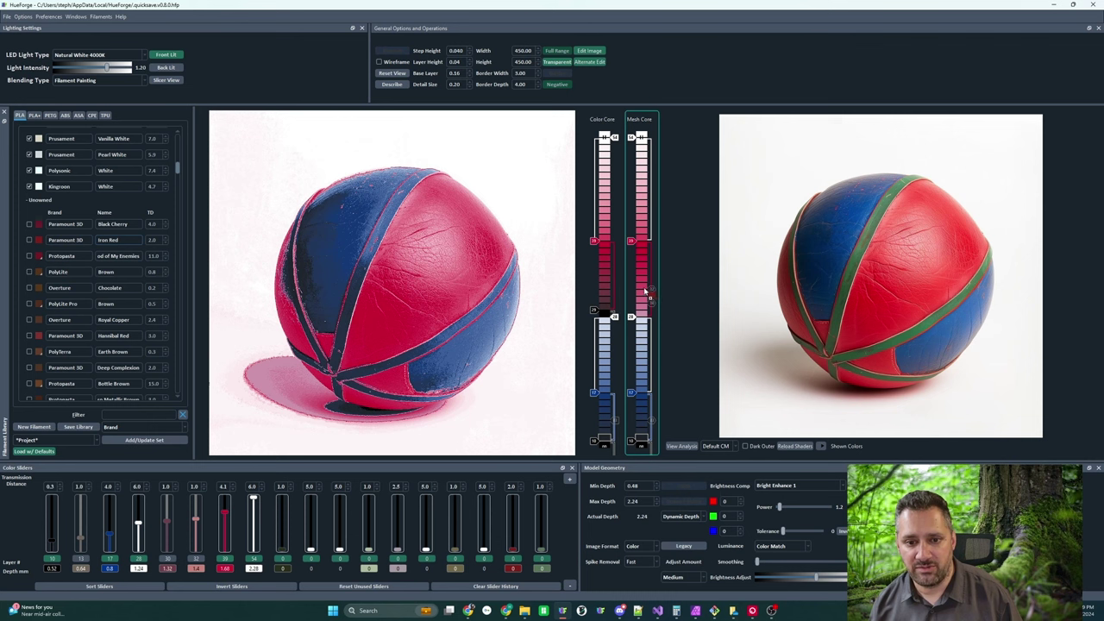
scroll(646, 293, up, 3)
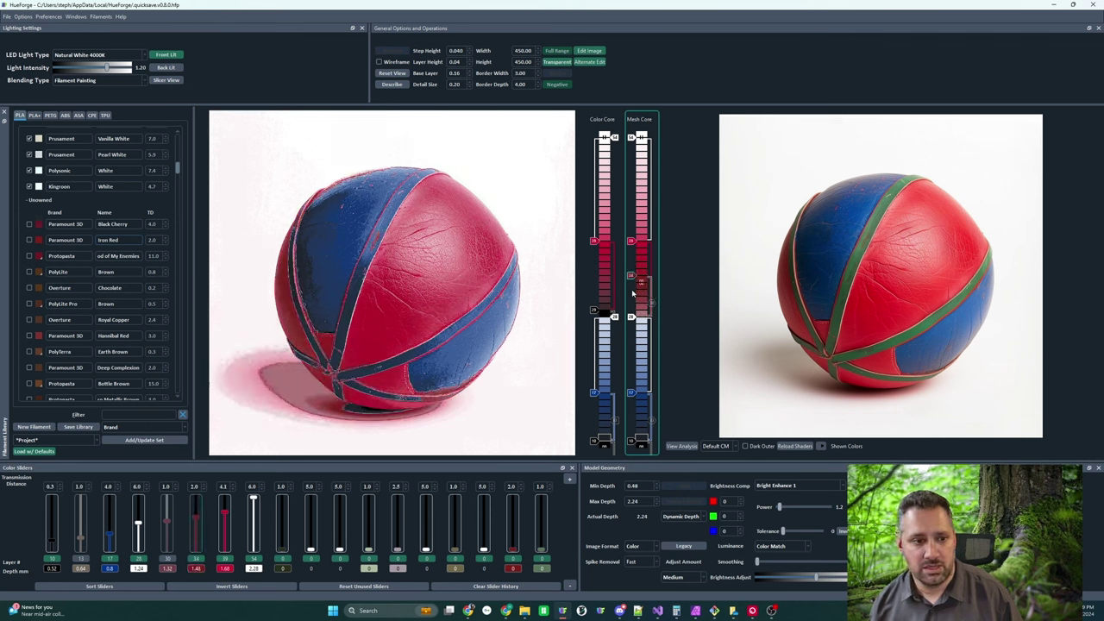
scroll(640, 289, down, 1)
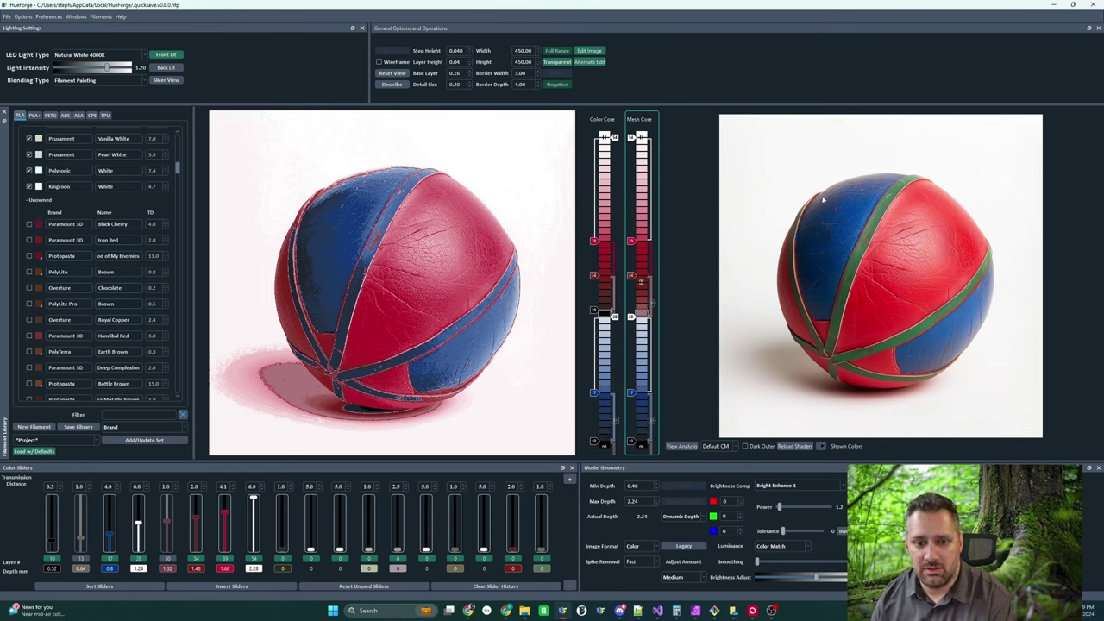
right_click(824, 200)
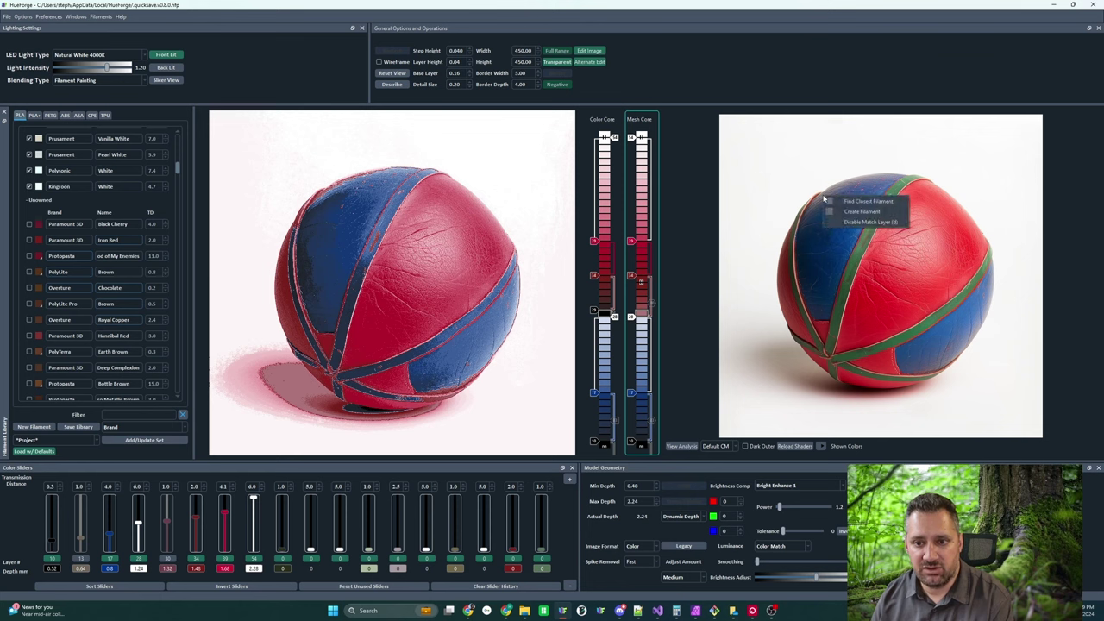
- Add a new Mesh Core swatch and refine it to a grey-blue shade for the shadow
key(Escape)
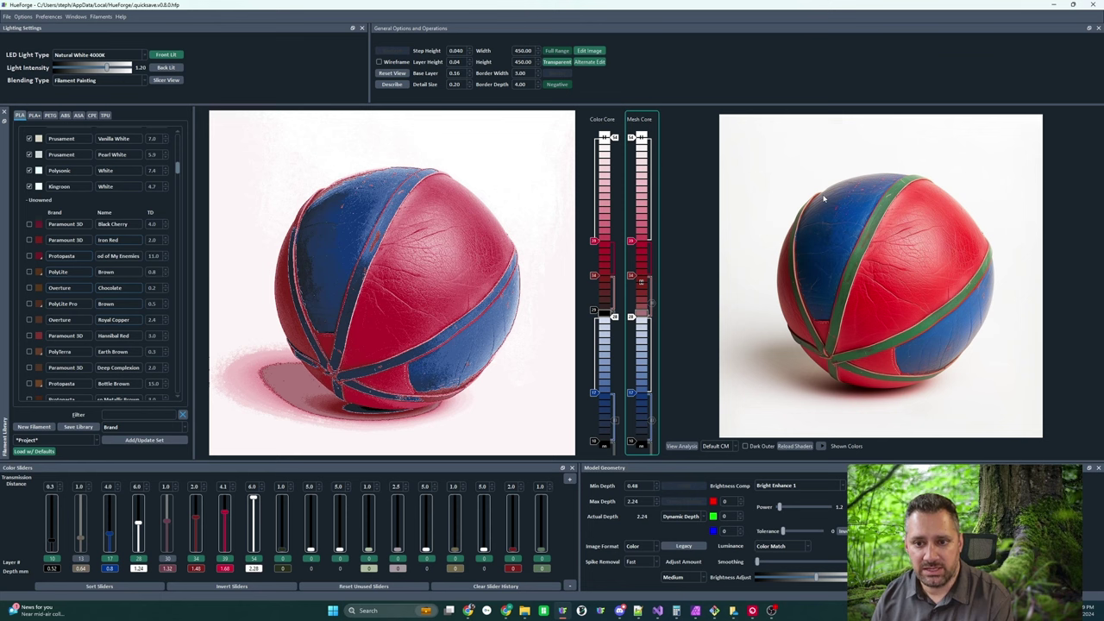
click(642, 374)
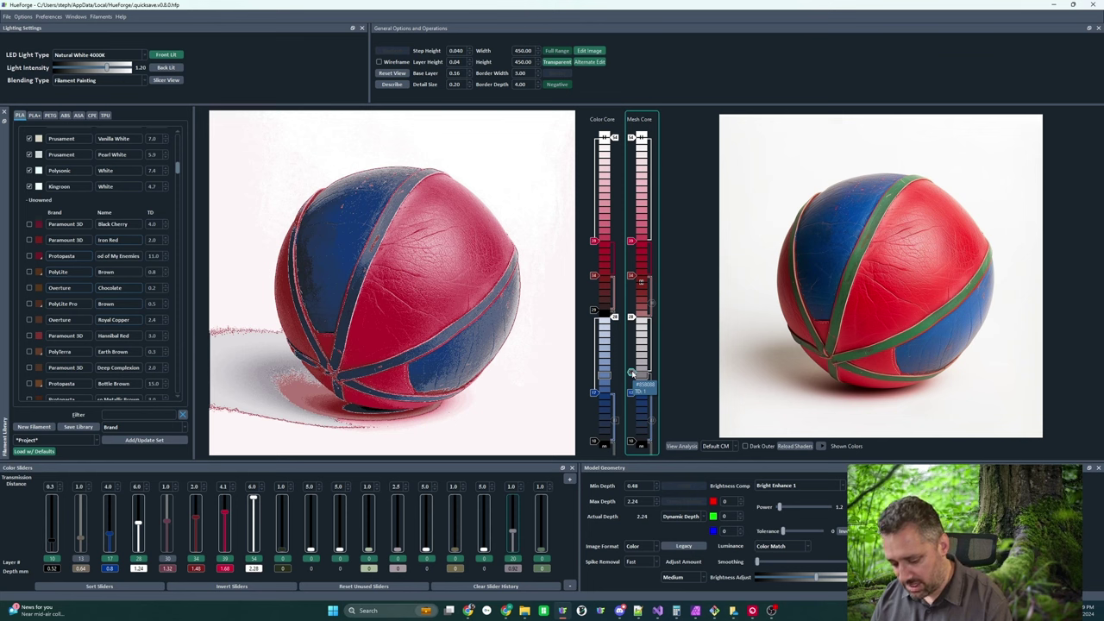
click(632, 372)
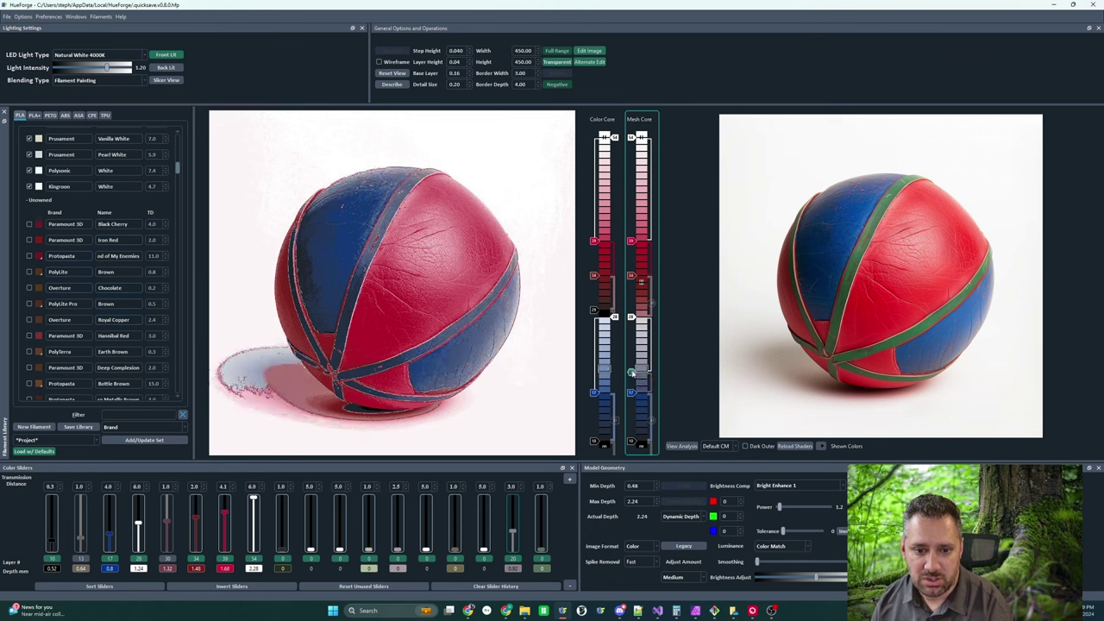
click(632, 372)
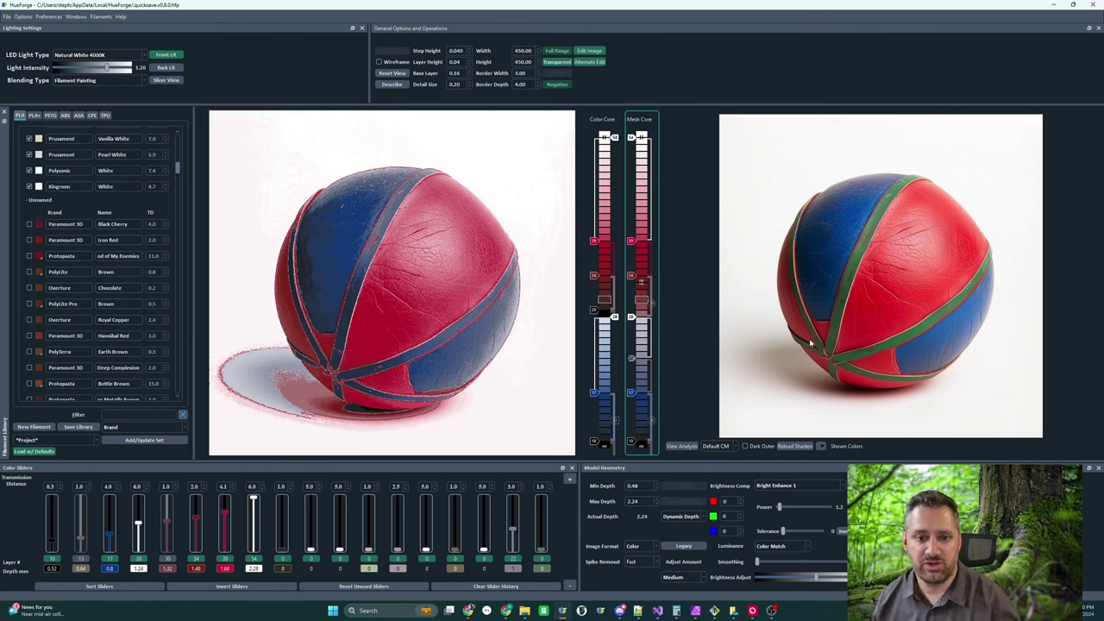
mouse_move(810, 343)
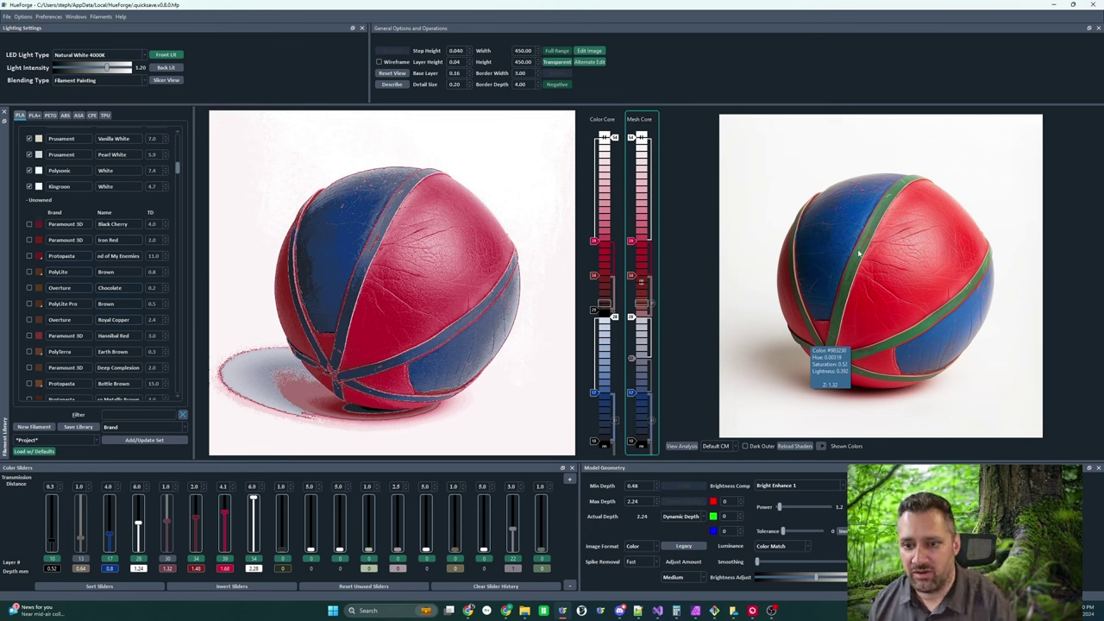
- Add a green stripe layer and move it to the top of the Mesh Core, layer 25 (1.12 mm)
click(639, 341)
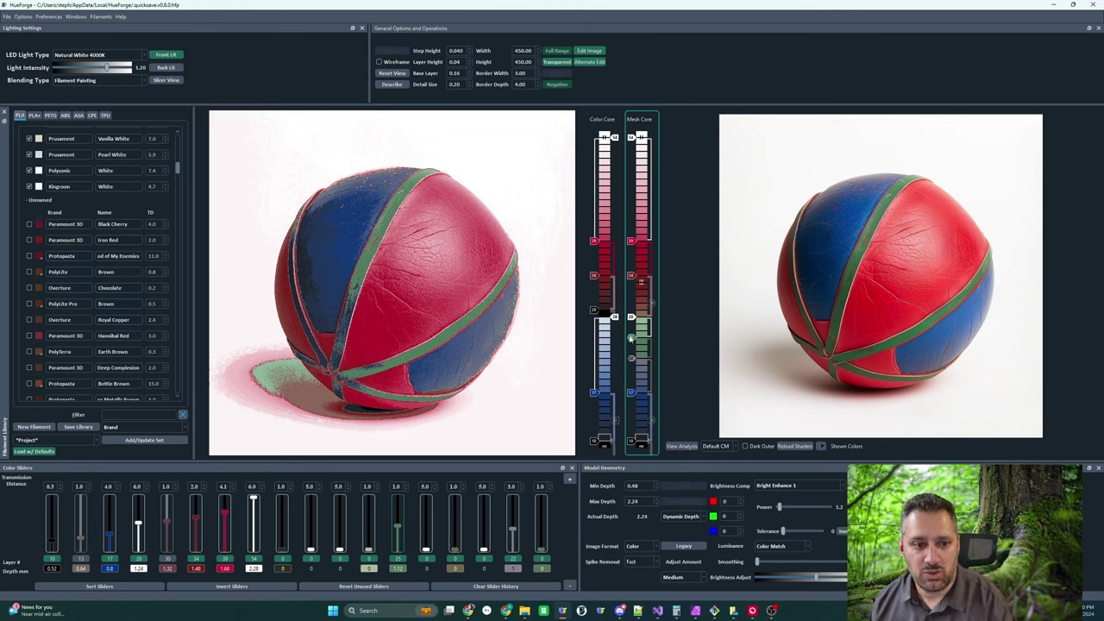
mouse_move(630, 339)
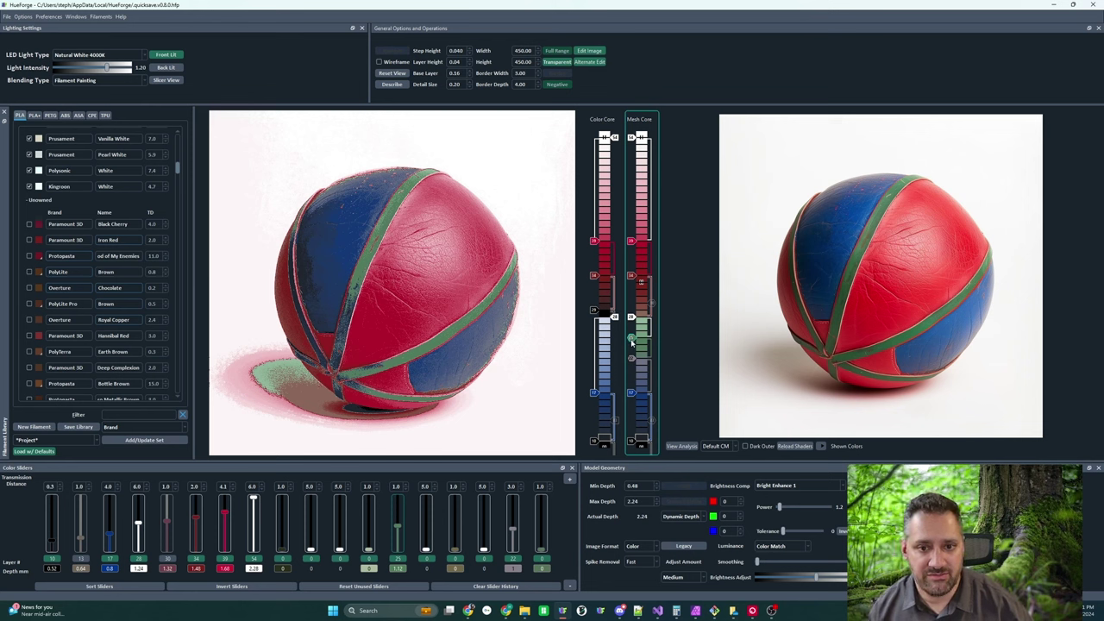
drag(632, 343, 631, 185)
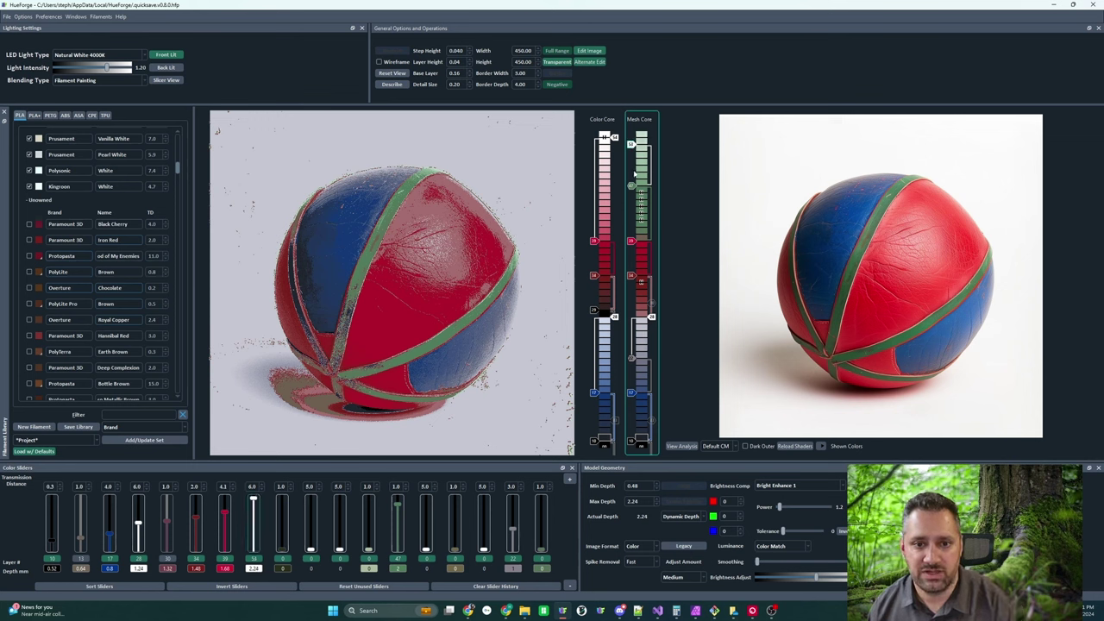
drag(633, 142, 630, 200)
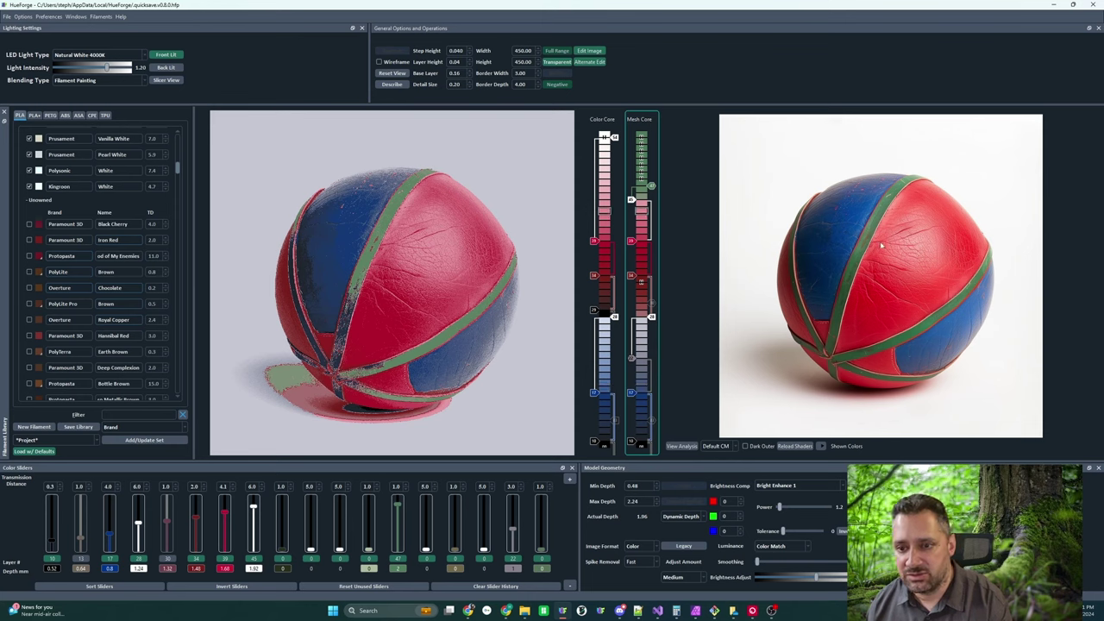
scroll(861, 272, up, 4)
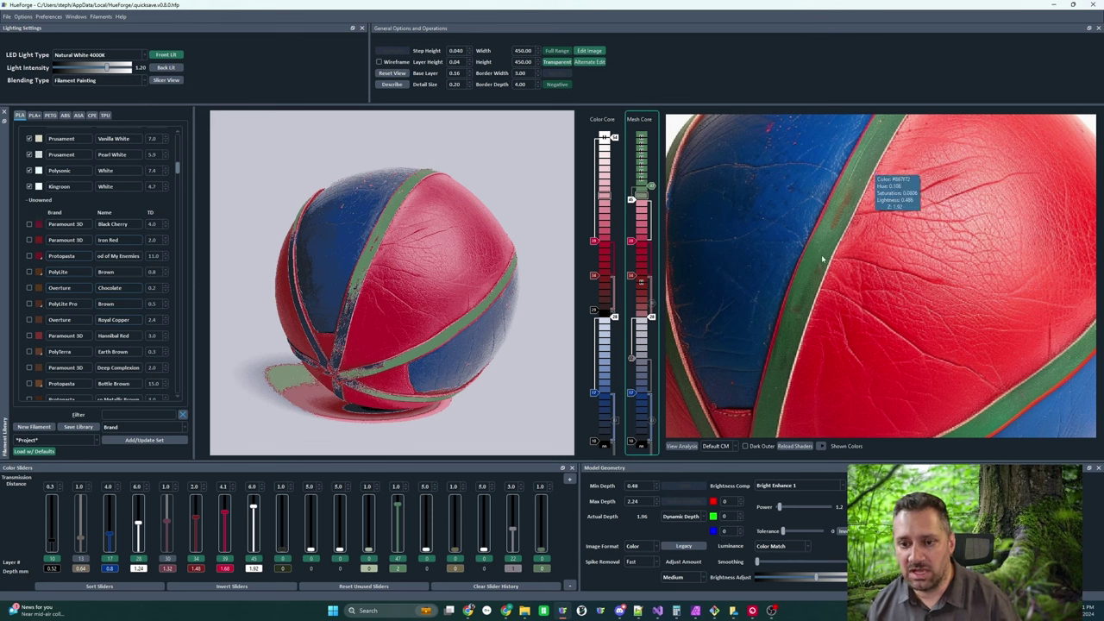
mouse_move(692, 299)
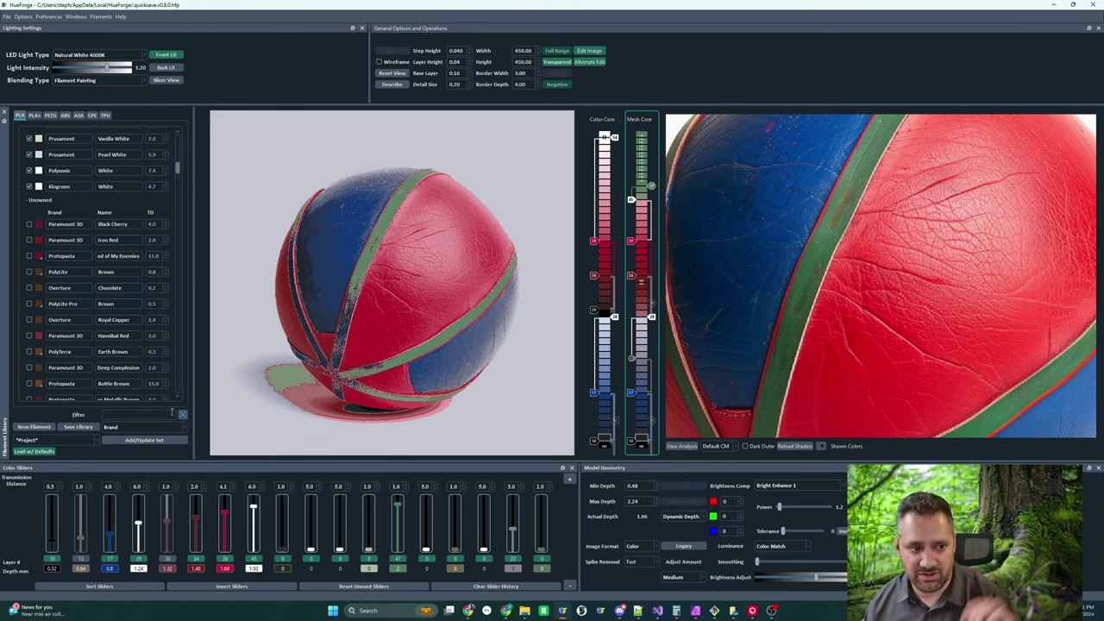
click(117, 414)
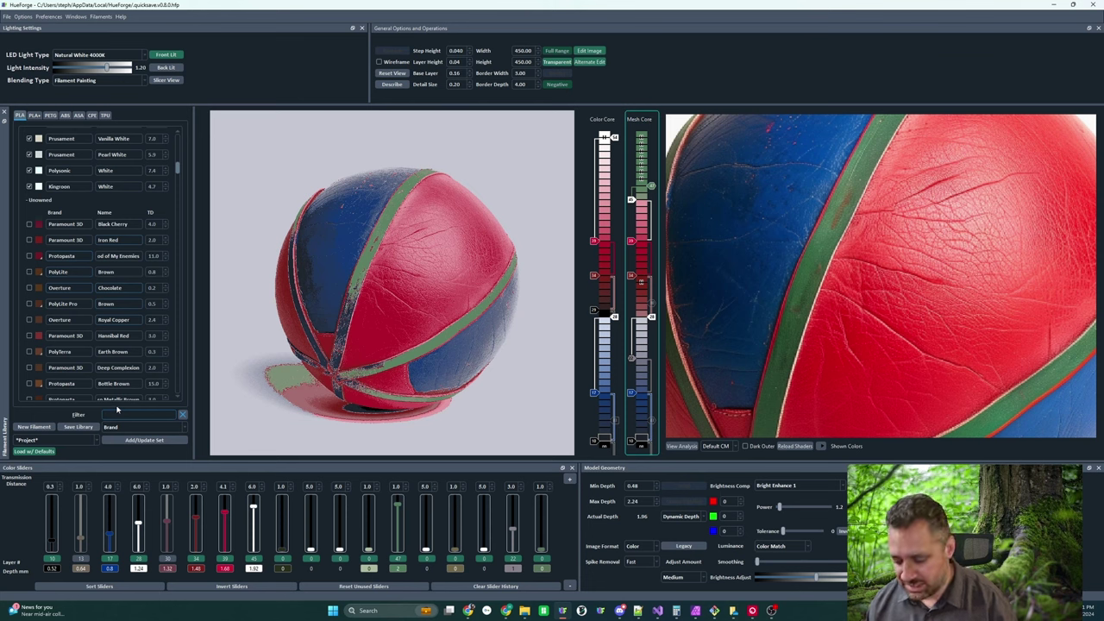
- Filter the library by 'ivor' and assign BambuLab Matte Ivory White (TD 3.5) to the Color Core's white swatch
text(ivor)
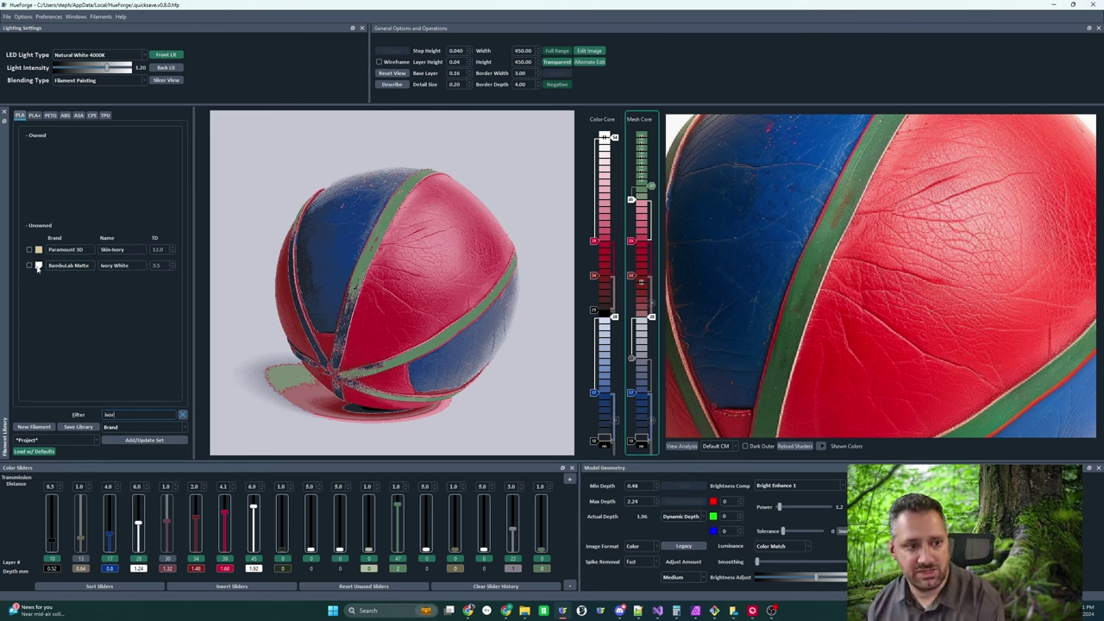
drag(38, 266, 632, 200)
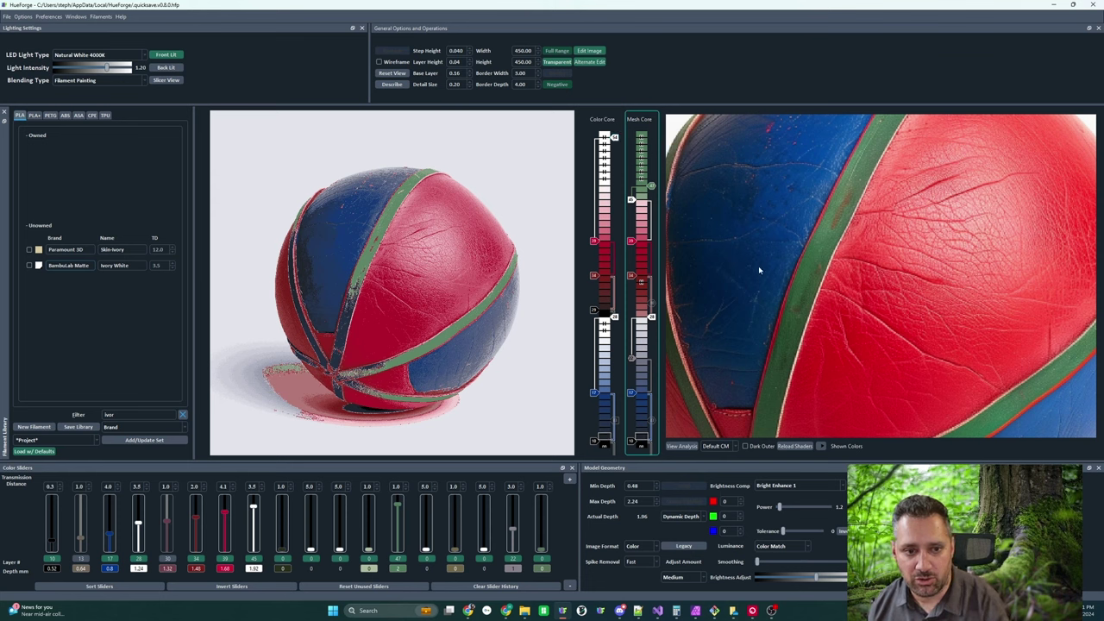
scroll(772, 259, down, 3)
- Raise the top green handle in the Mesh Core until Actual Depth reads 2.12
scroll(406, 292, down, 2)
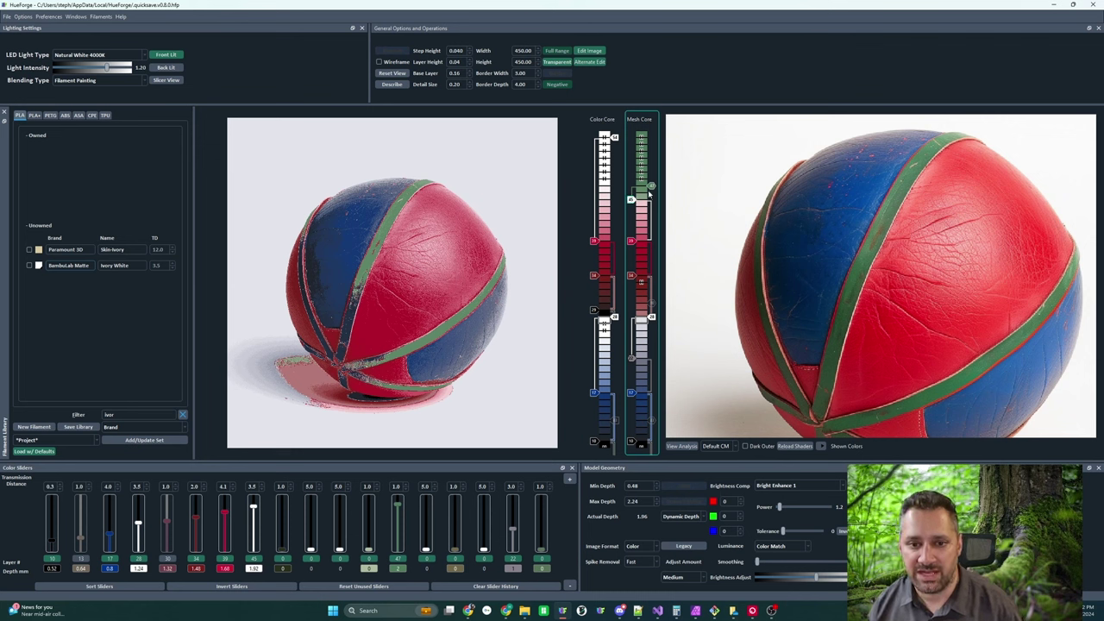
drag(651, 185, 651, 178)
scroll(652, 193, up, 1)
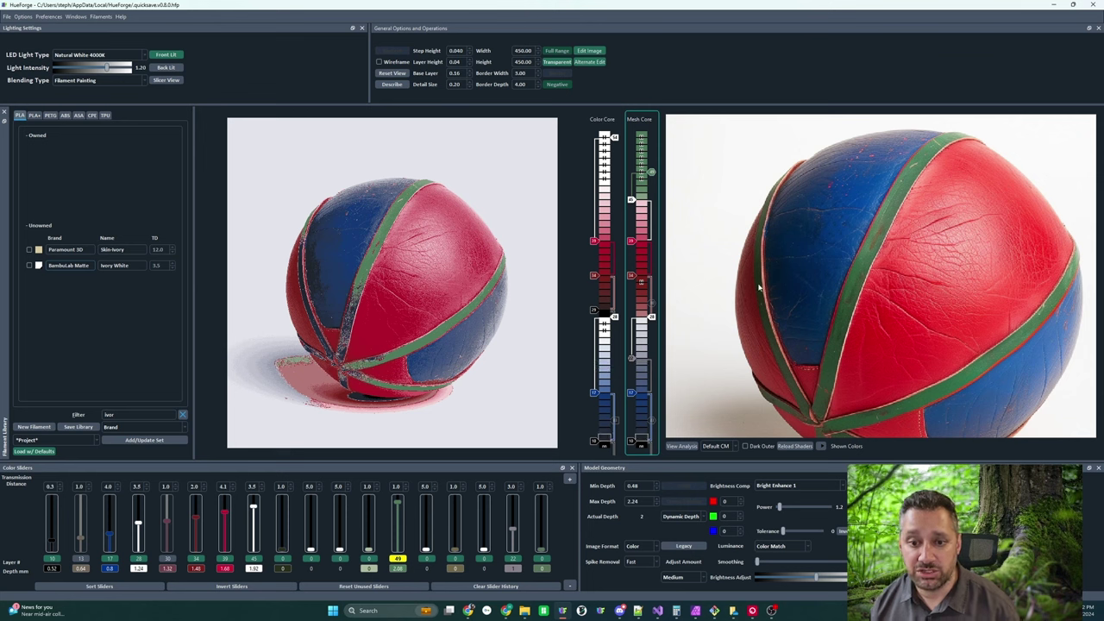
mouse_move(759, 285)
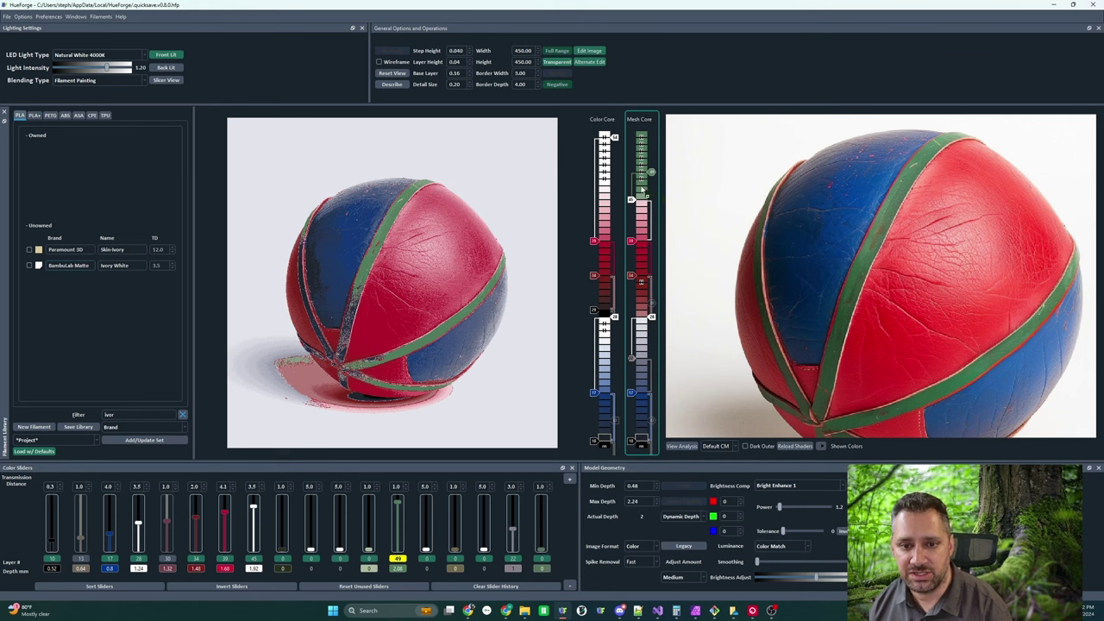
mouse_move(638, 188)
mouse_down()
mouse_move(631, 198)
mouse_move(652, 177)
mouse_up()
scroll(652, 177, up, 2)
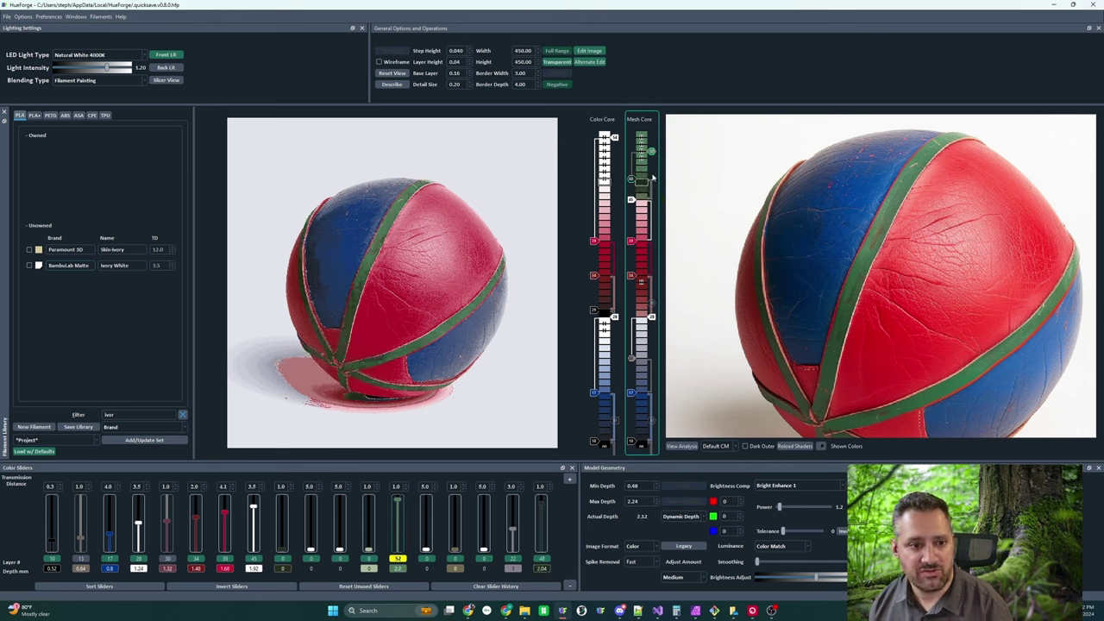
scroll(652, 177, down, 1)
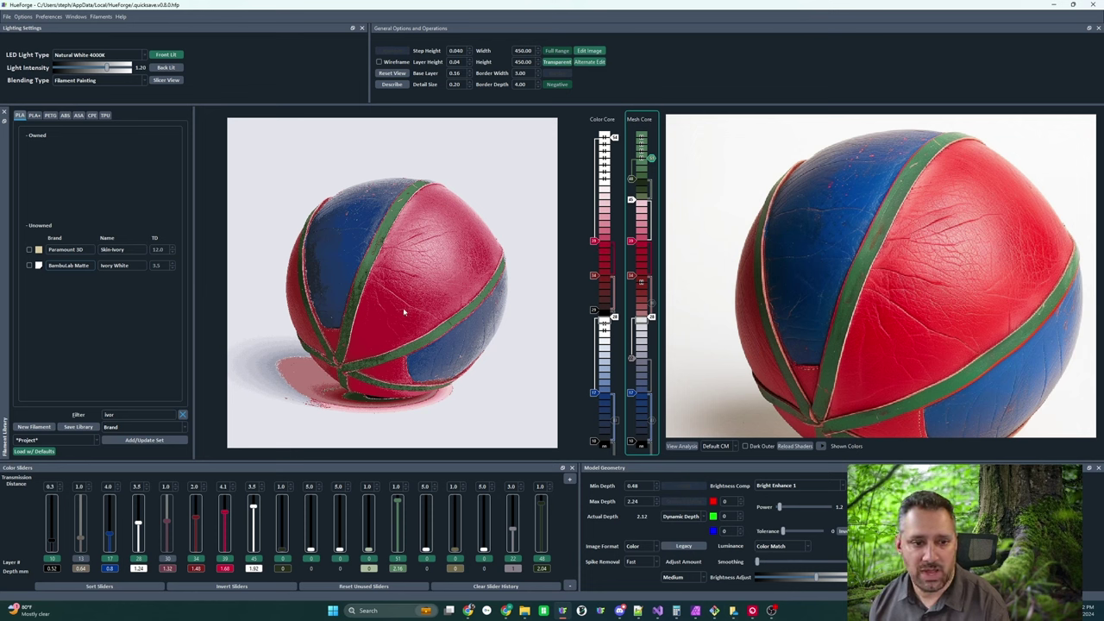
scroll(384, 254, up, 6)
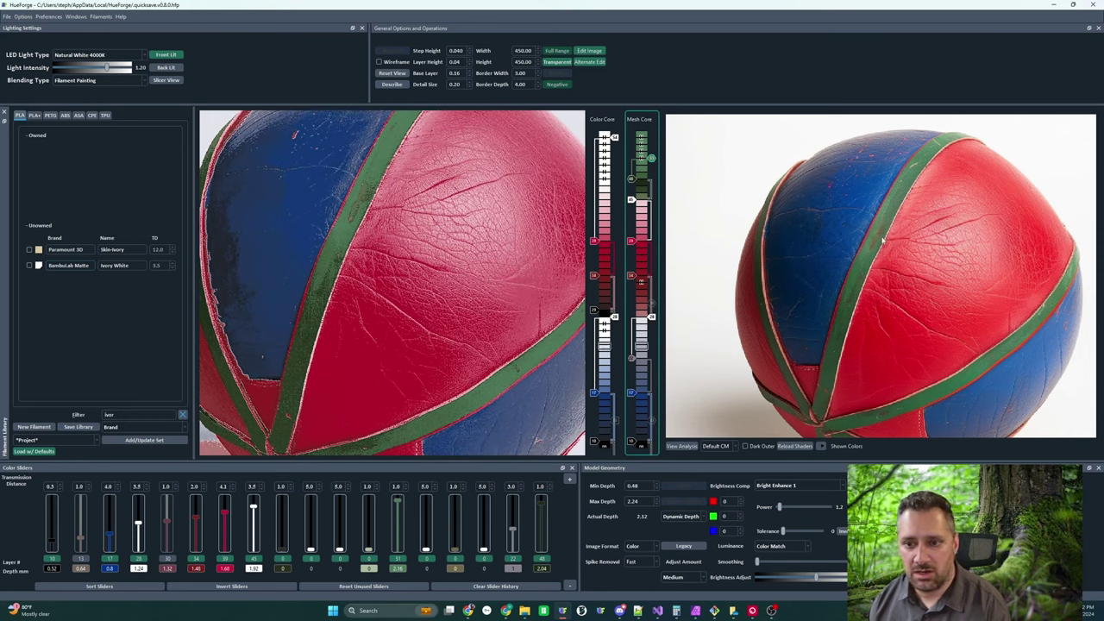
- Add a beige skin layer to the Mesh Core and move it low in the stack
scroll(873, 233, up, 5)
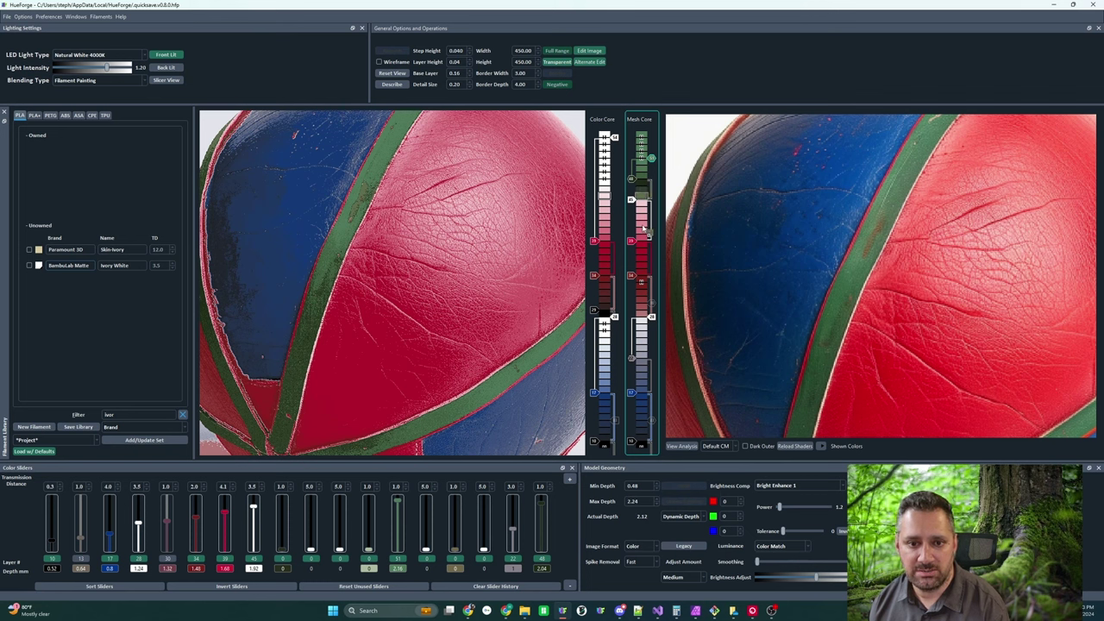
click(636, 229)
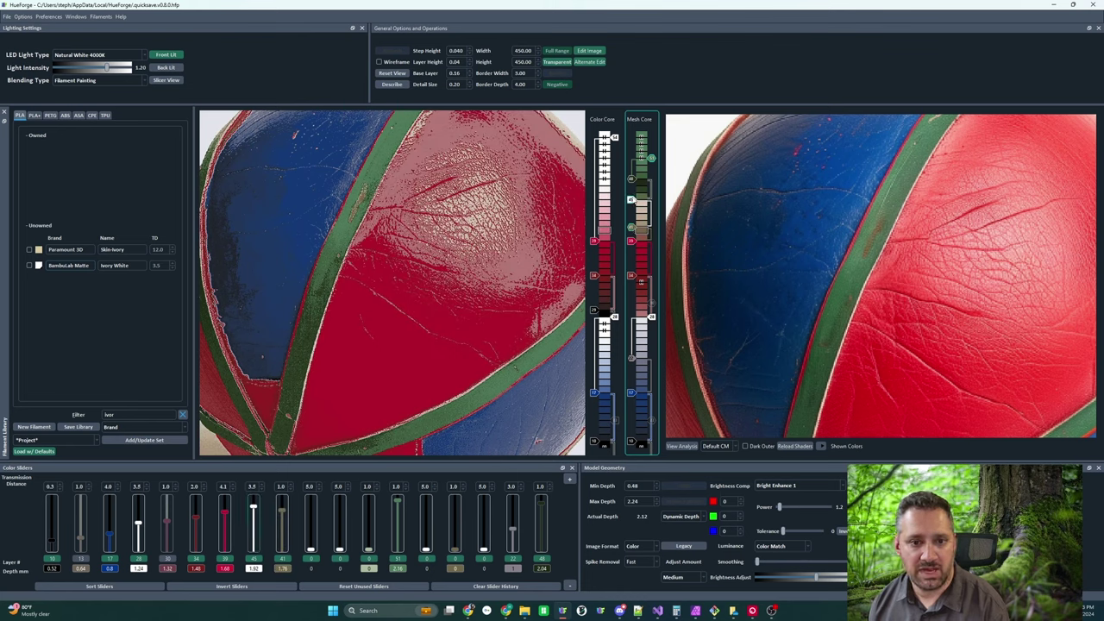
drag(632, 228, 635, 299)
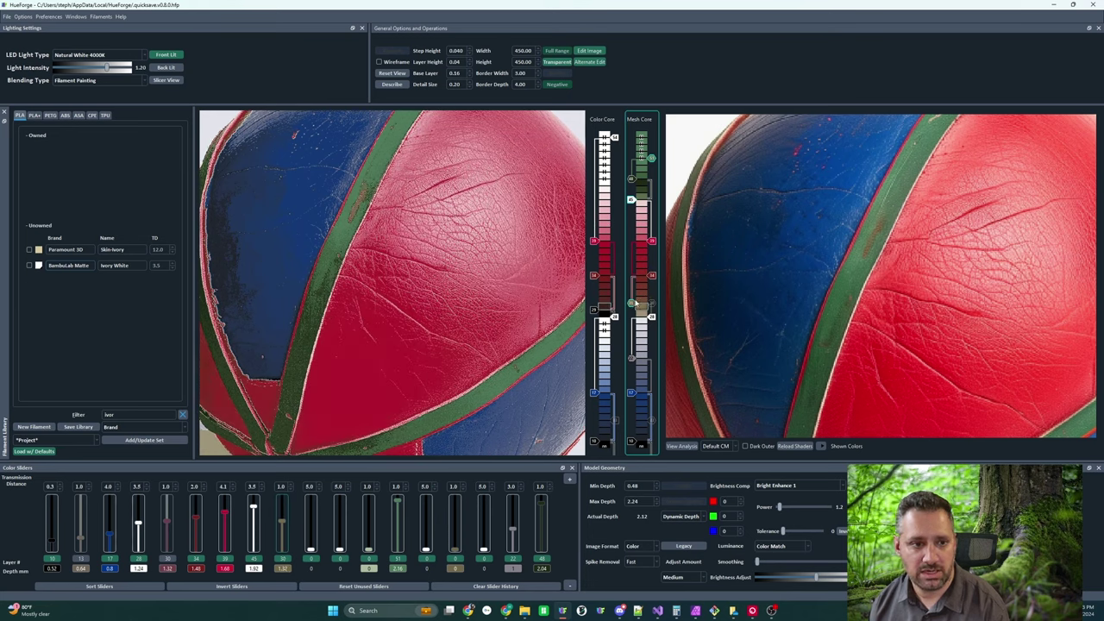
drag(640, 298, 639, 308)
scroll(480, 309, down, 5)
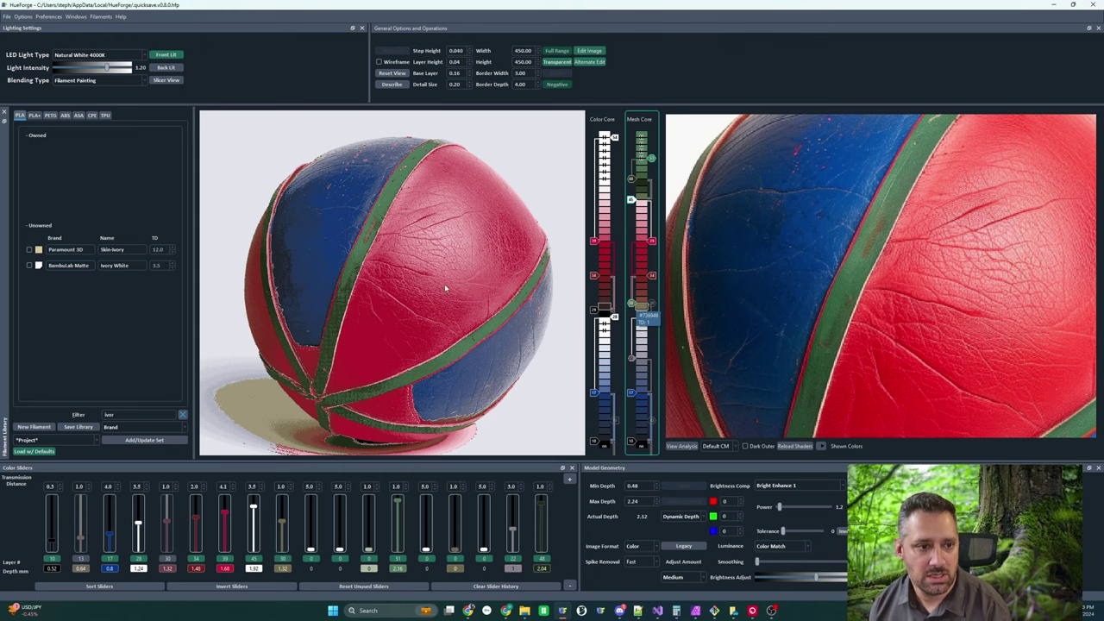
- Rotate the 3D preview to inspect the ball, then reset to the front view
drag(345, 205, 556, 184)
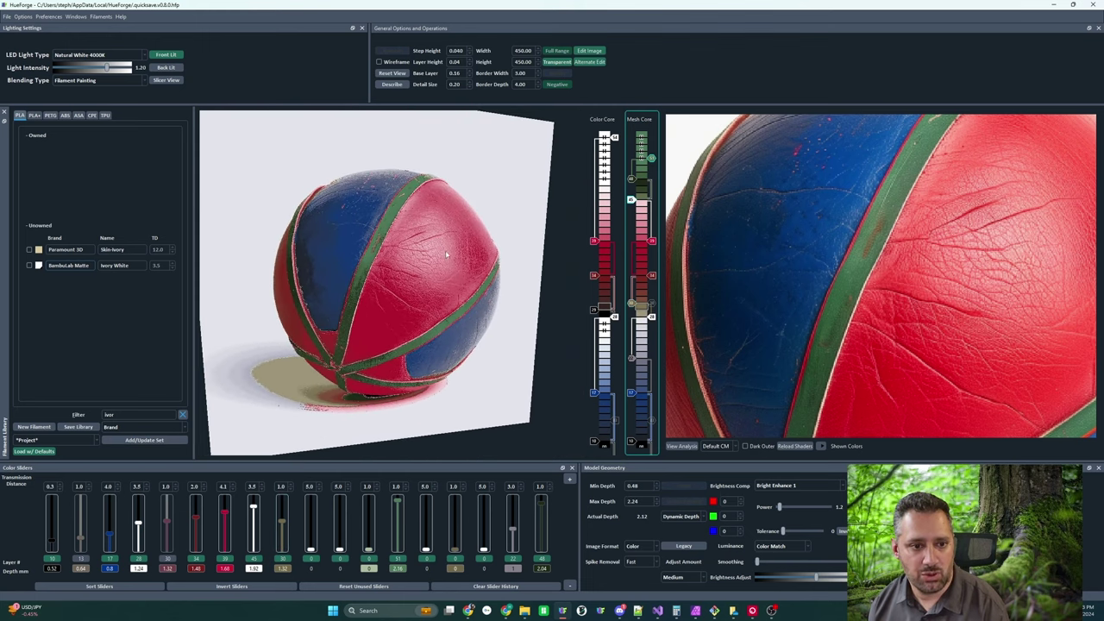
drag(445, 250, 529, 228)
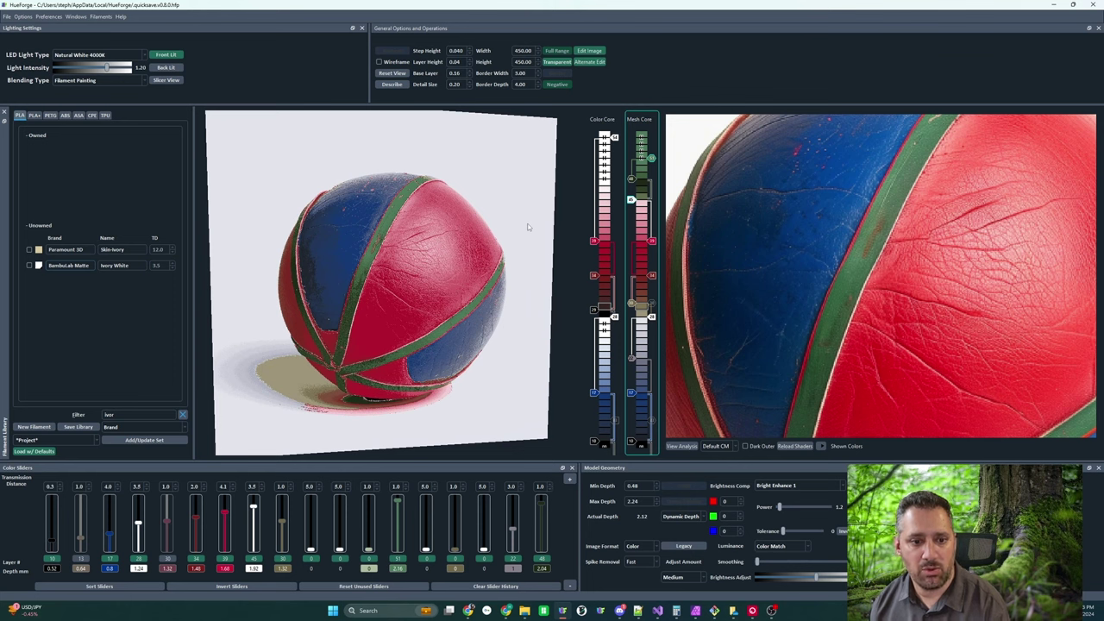
click(392, 72)
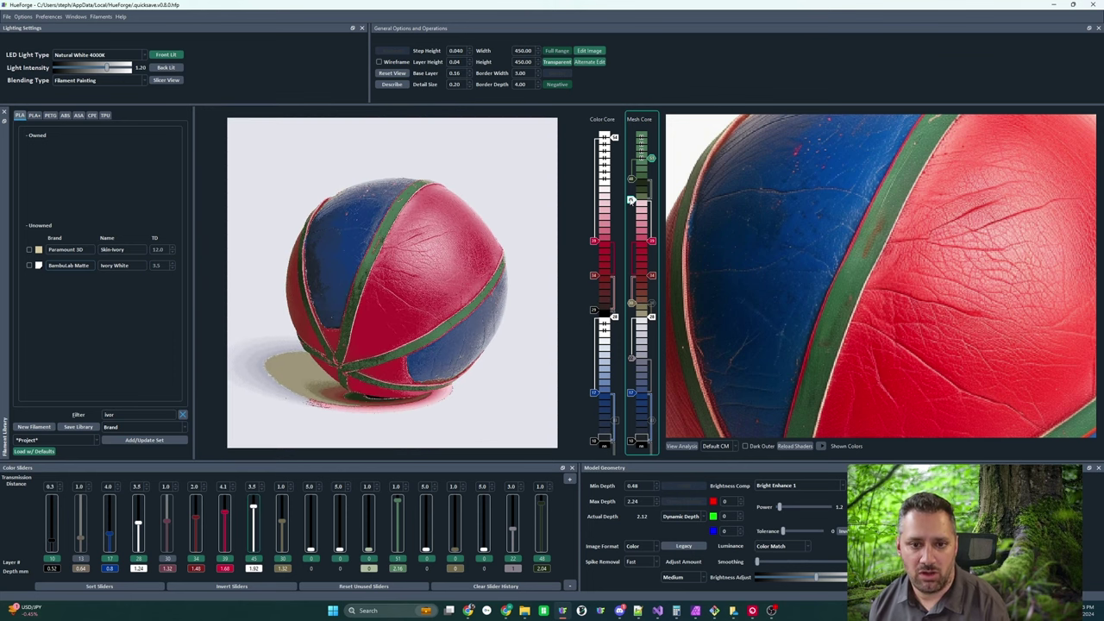
- Move the Mesh Core's top white layer up until Actual Depth reaches 2.24
scroll(630, 200, up, 5)
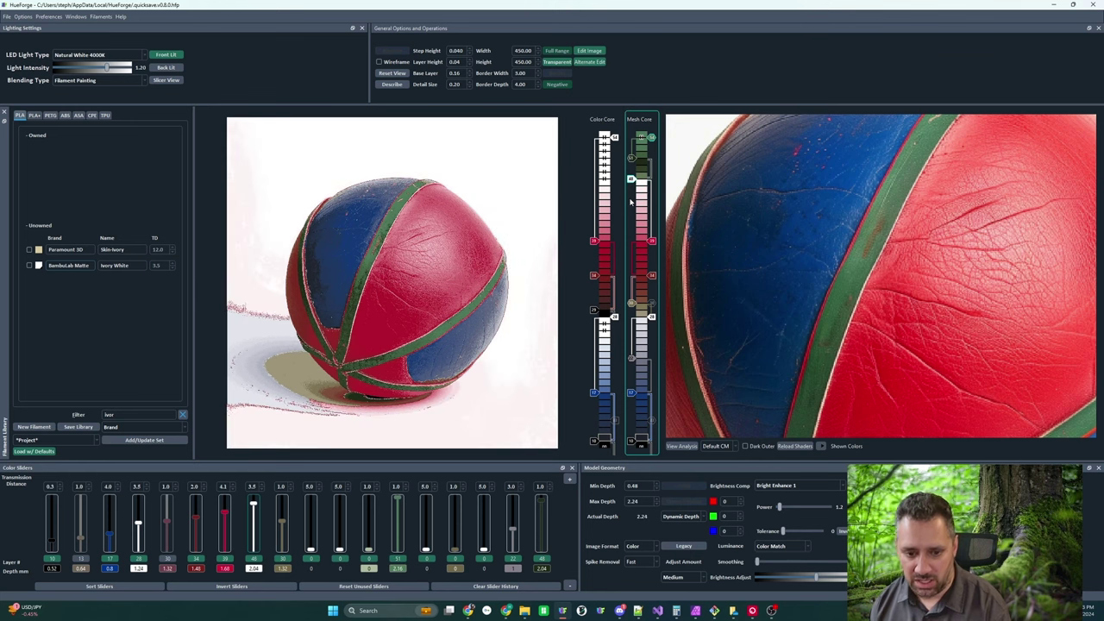
scroll(630, 202, down, 5)
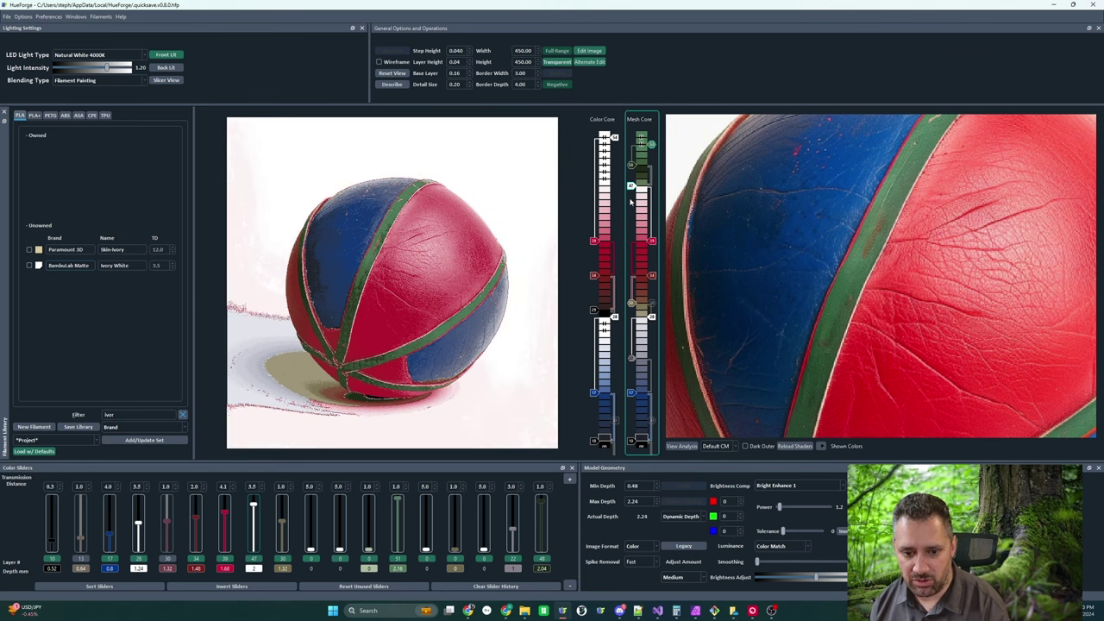
scroll(630, 201, up, 6)
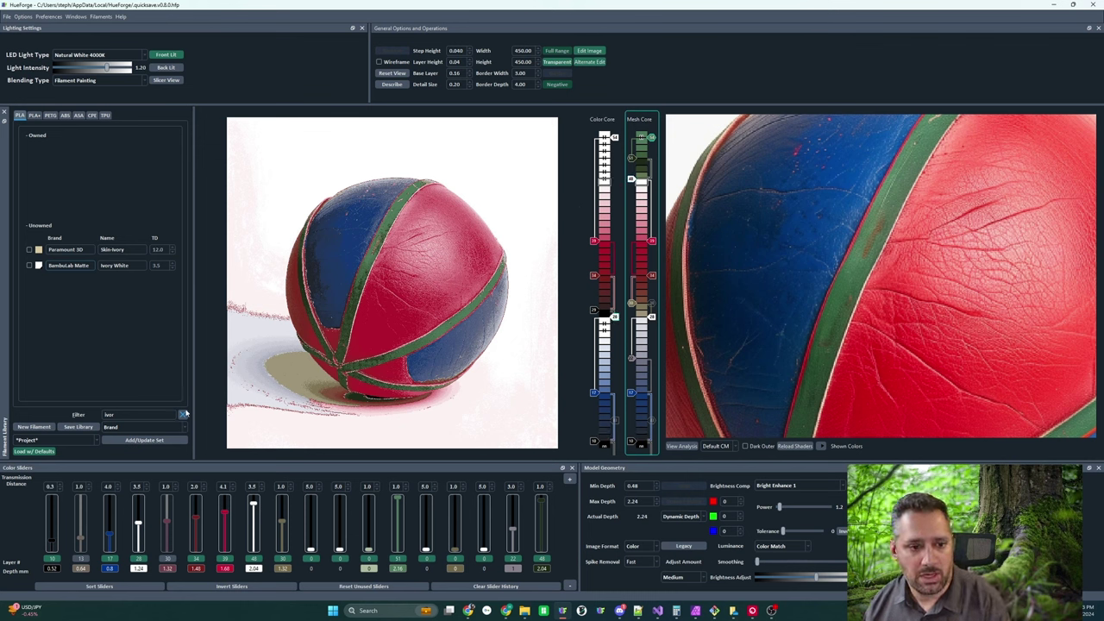
- Show Color Core colours on the model, lower the white layer, clear the filter, and add a layer at 22
click(821, 446)
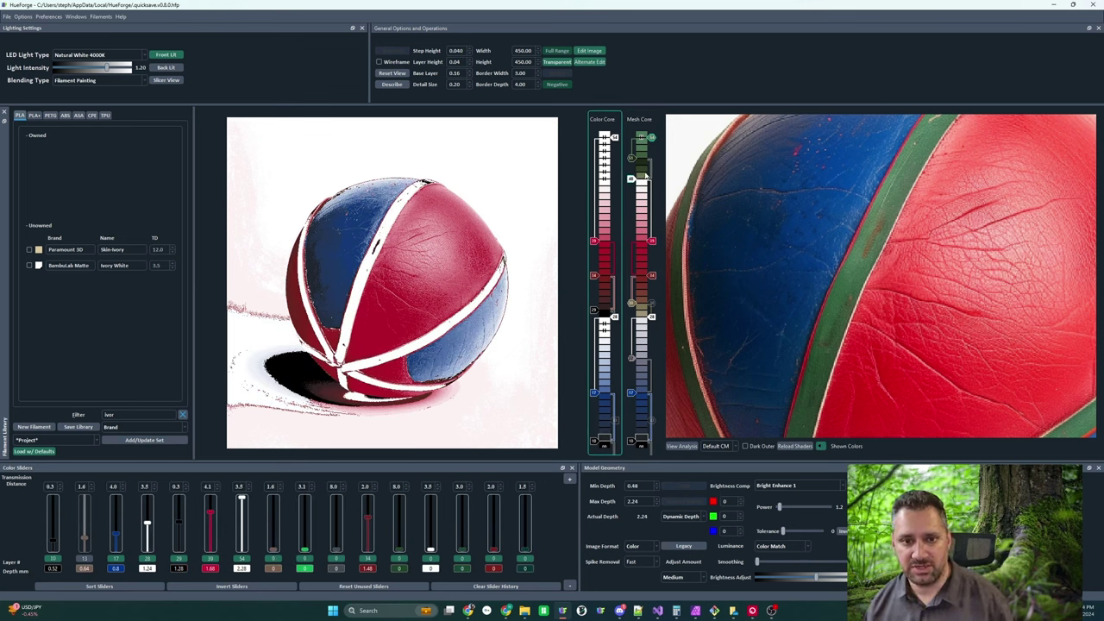
drag(609, 151, 615, 173)
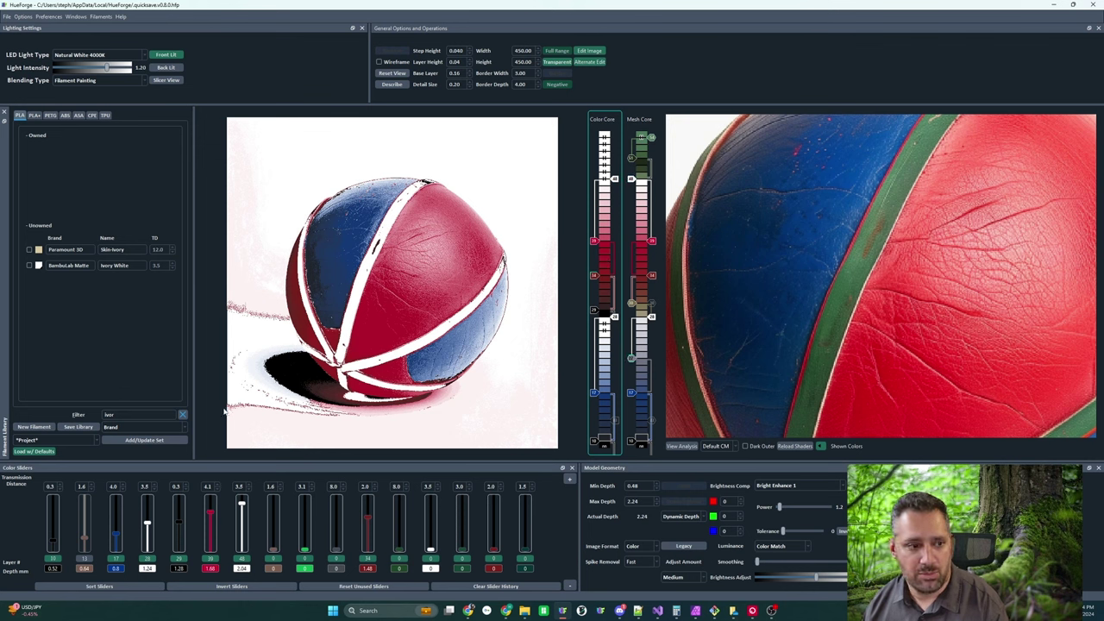
click(182, 415)
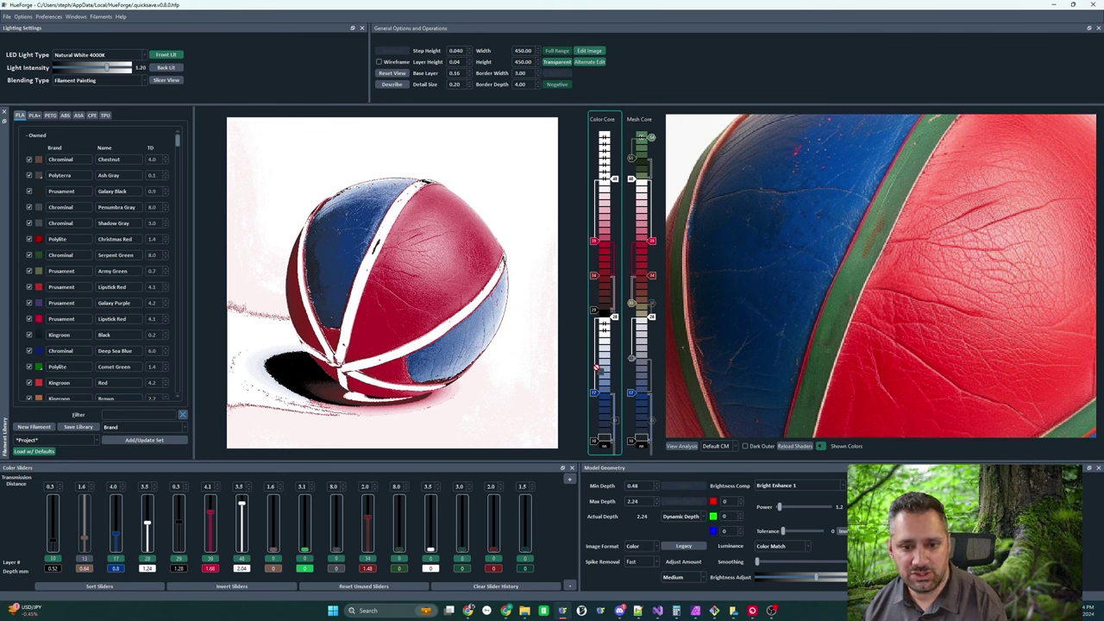
click(606, 360)
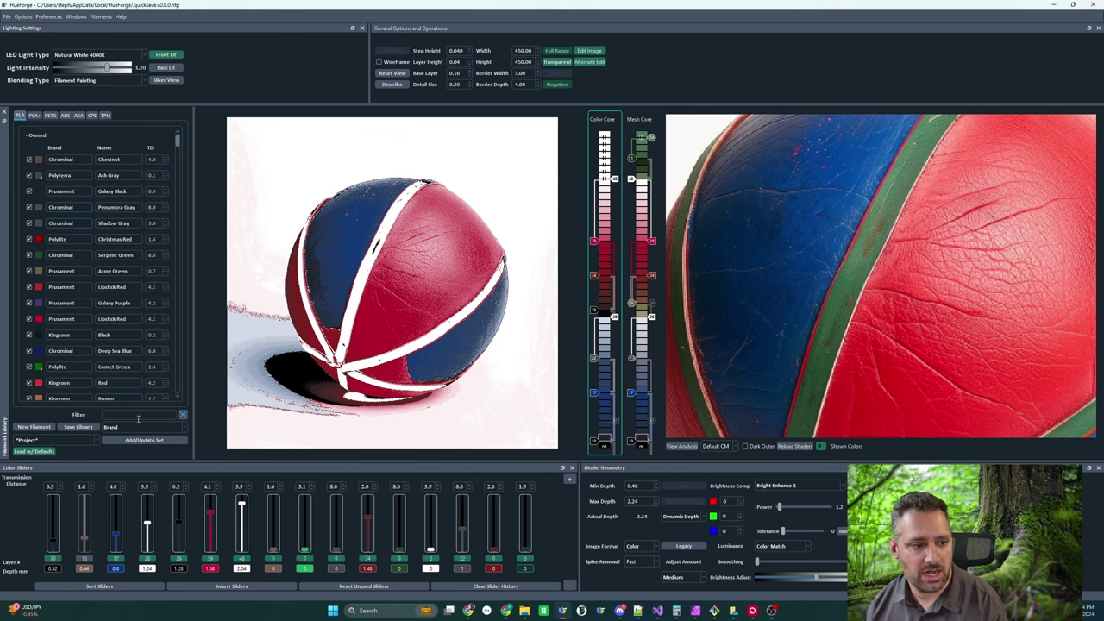
- Turn the stripes green and find the closest filament to the top green Mesh Core colour
text(pine)
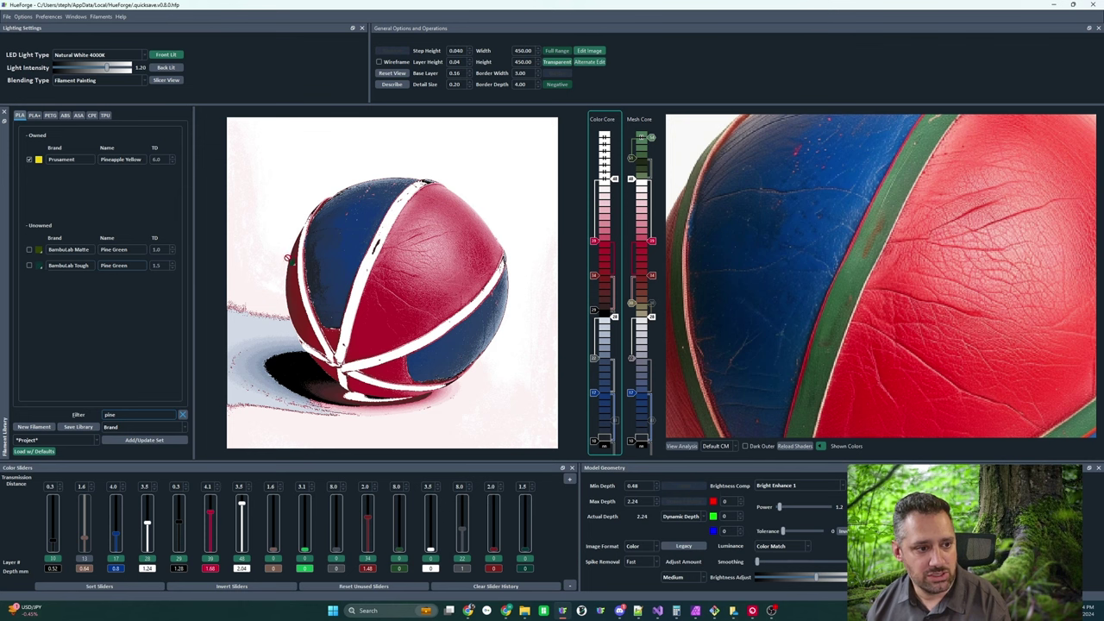
click(604, 163)
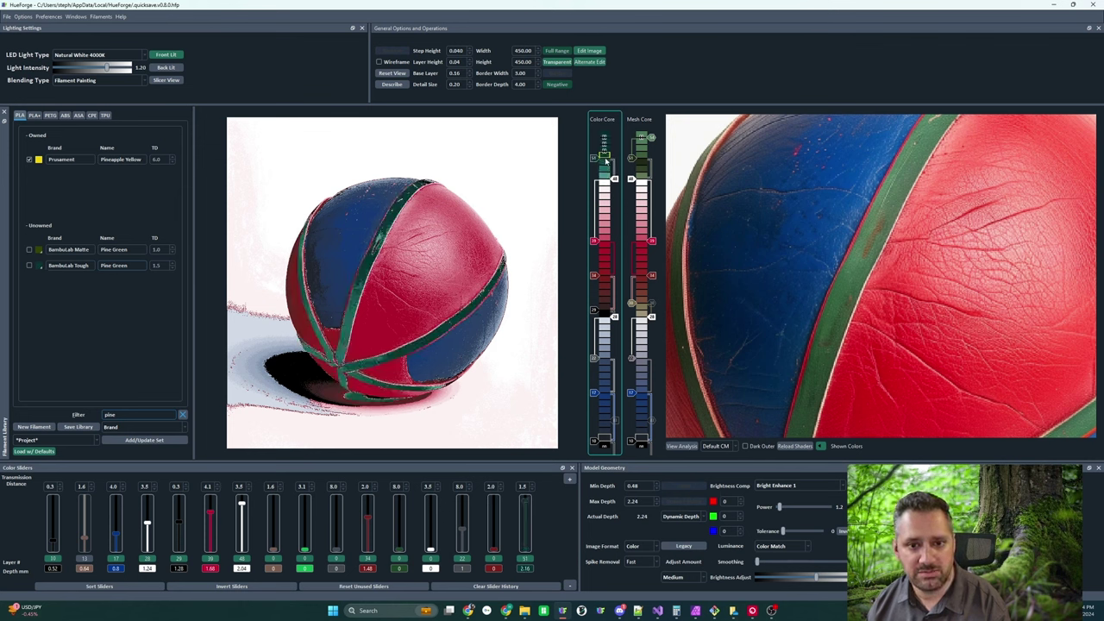
right_click(654, 139)
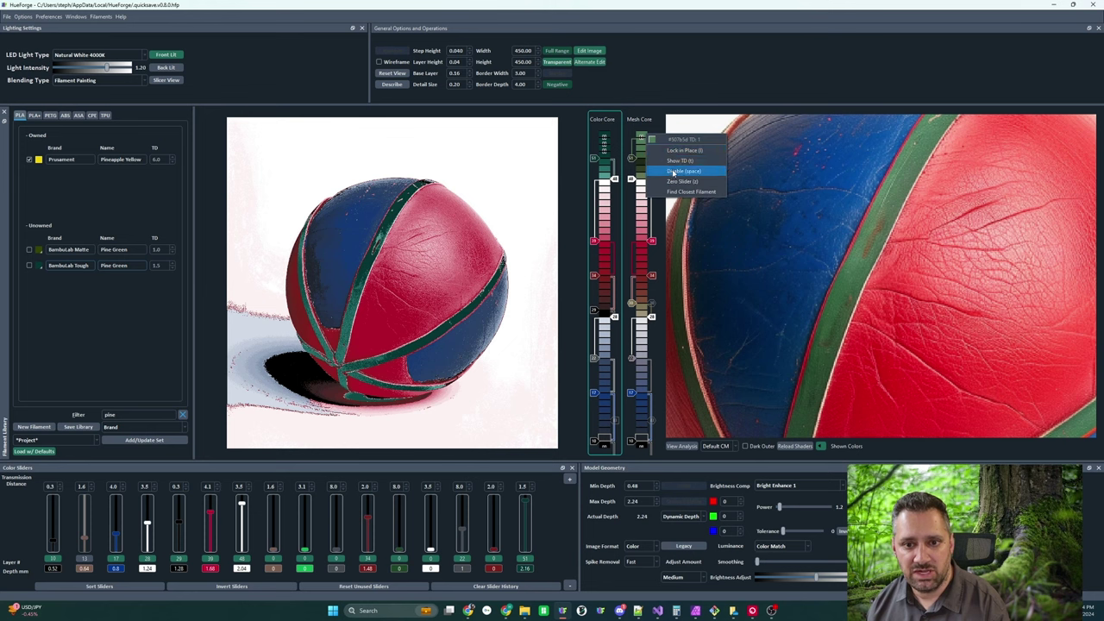
click(690, 191)
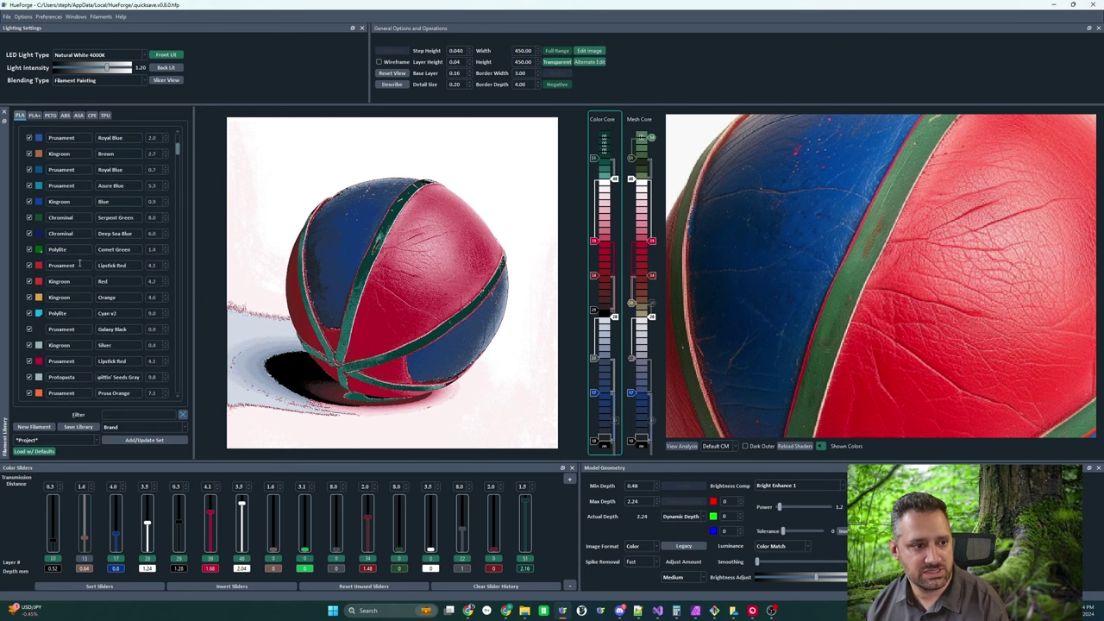
- Place Overture Green at the top of the Color Core stack, at layer 52 (2.2 mm)
scroll(82, 263, down, 5)
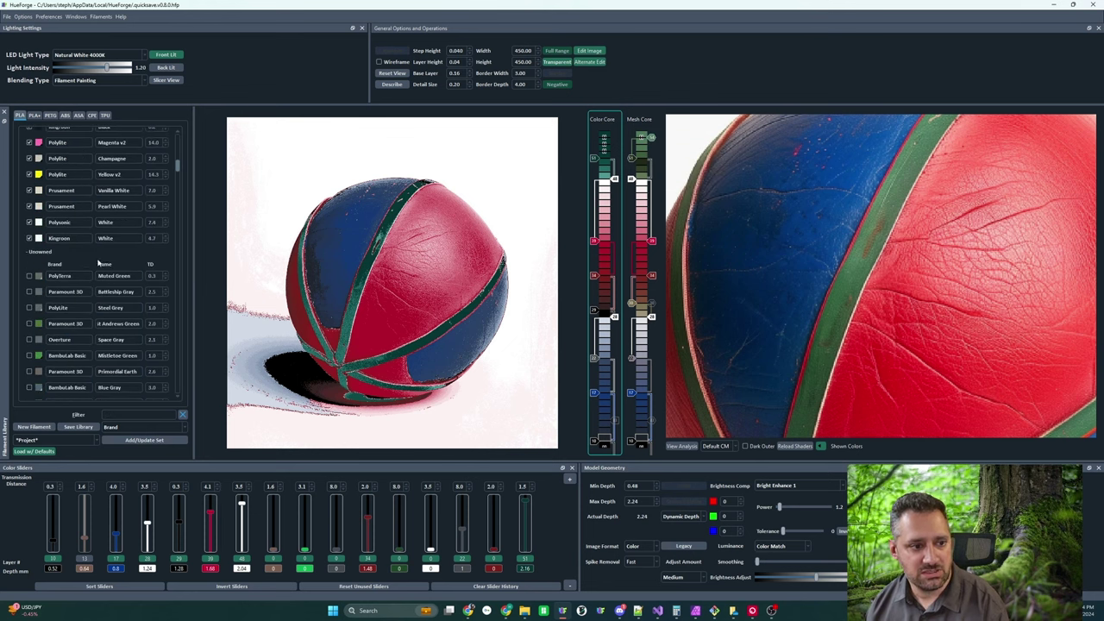
scroll(129, 293, down, 3)
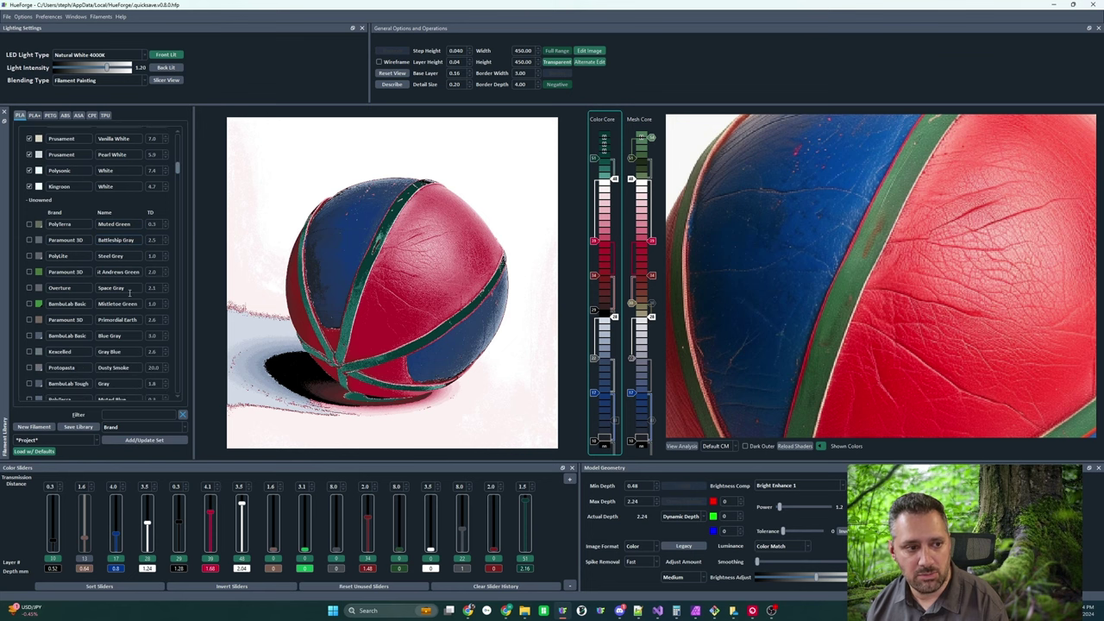
scroll(129, 297, down, 1)
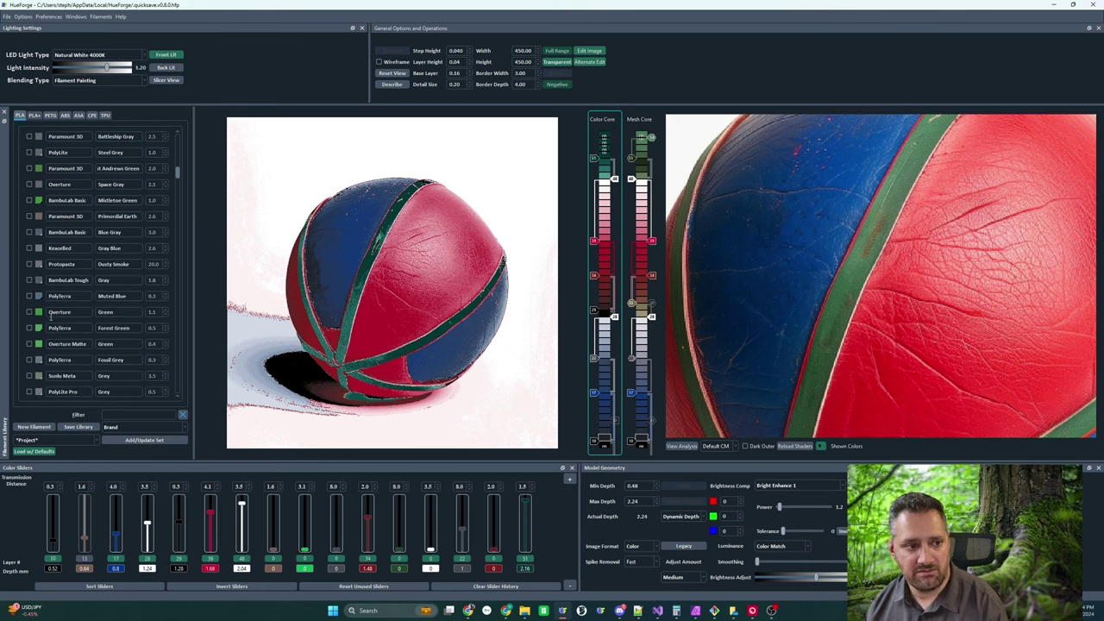
drag(37, 314, 604, 141)
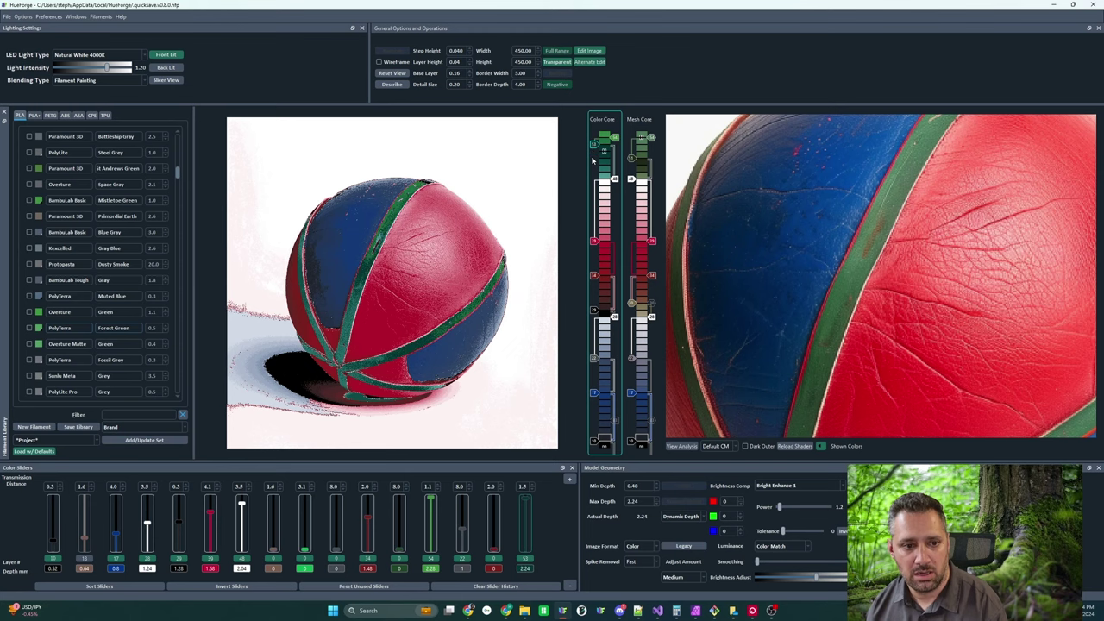
scroll(363, 445, down, 3)
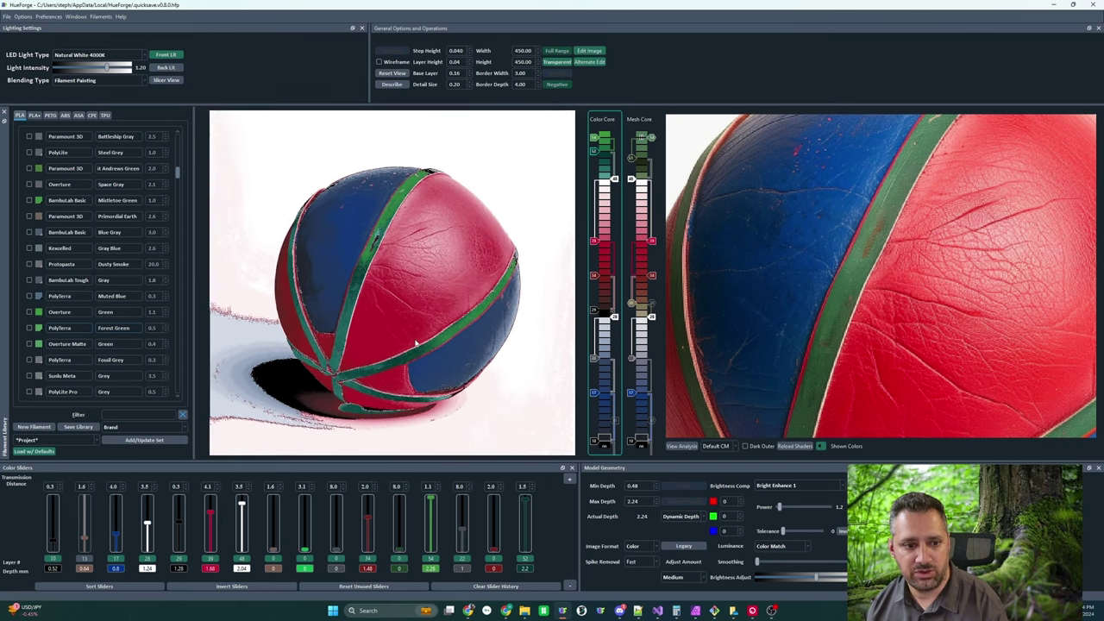
scroll(832, 345, up, 3)
scroll(832, 345, down, 5)
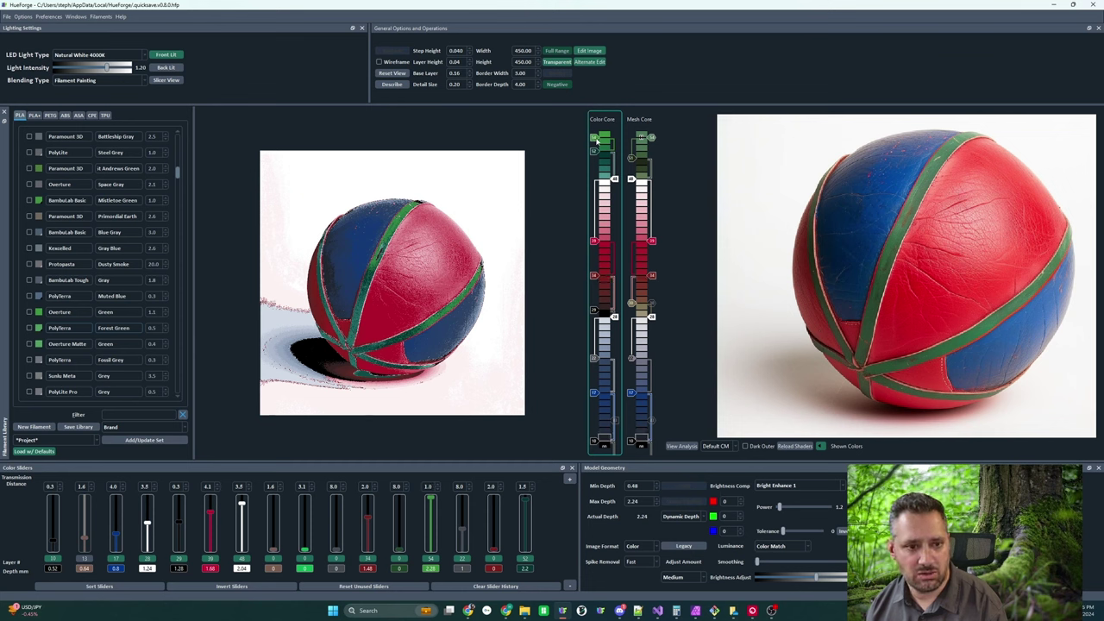
- Replace the top Color Core layer with PolyLite Jungle Green
scroll(38, 332, down, 5)
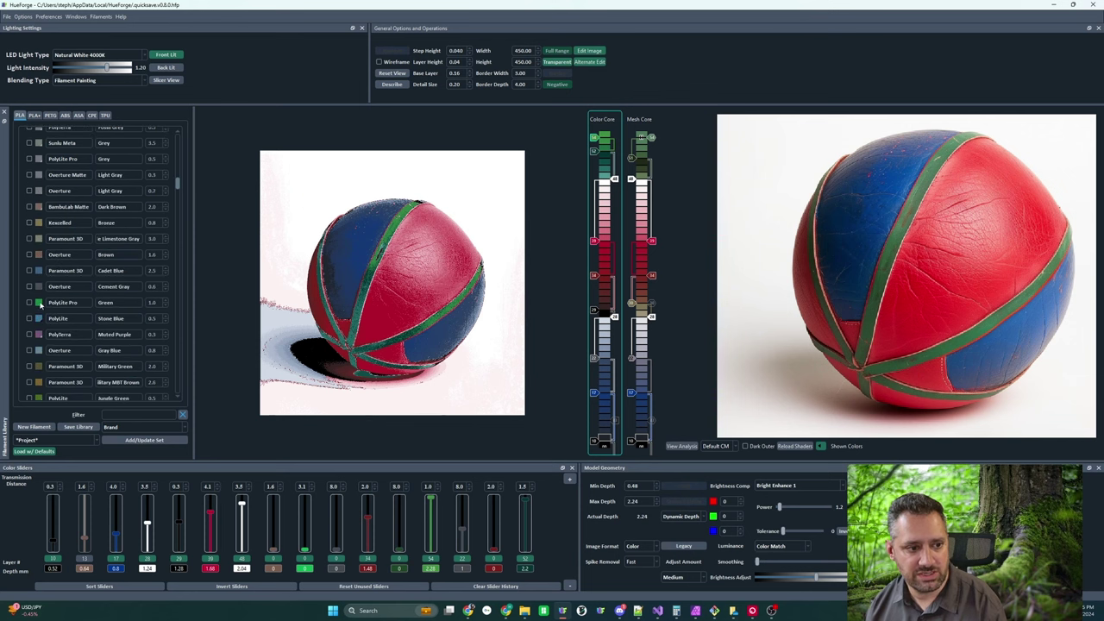
scroll(35, 355, down, 1)
drag(38, 346, 595, 143)
- Move that green layer lower, leaving a TD 3.5 white layer on top at 2.28 mm
scroll(104, 285, up, 10)
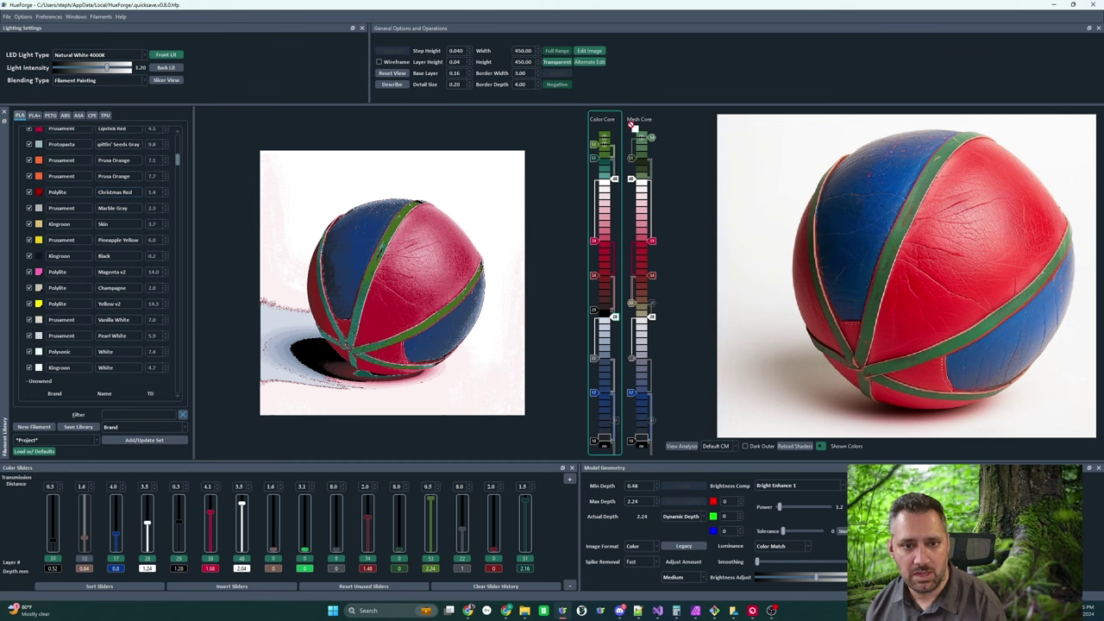
drag(608, 140, 595, 162)
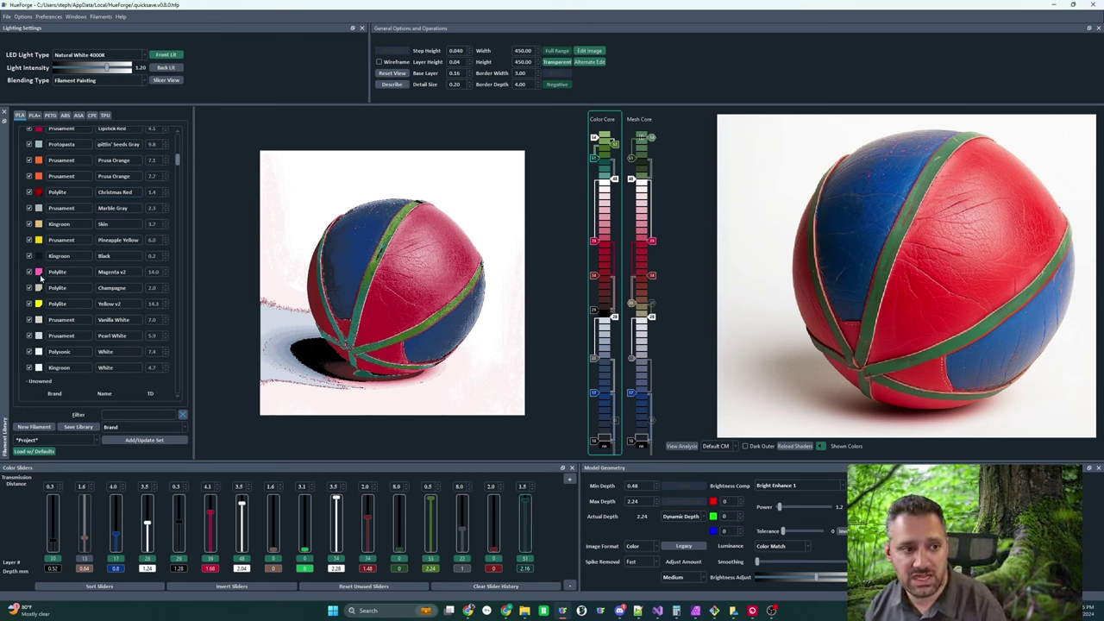
scroll(65, 255, up, 2)
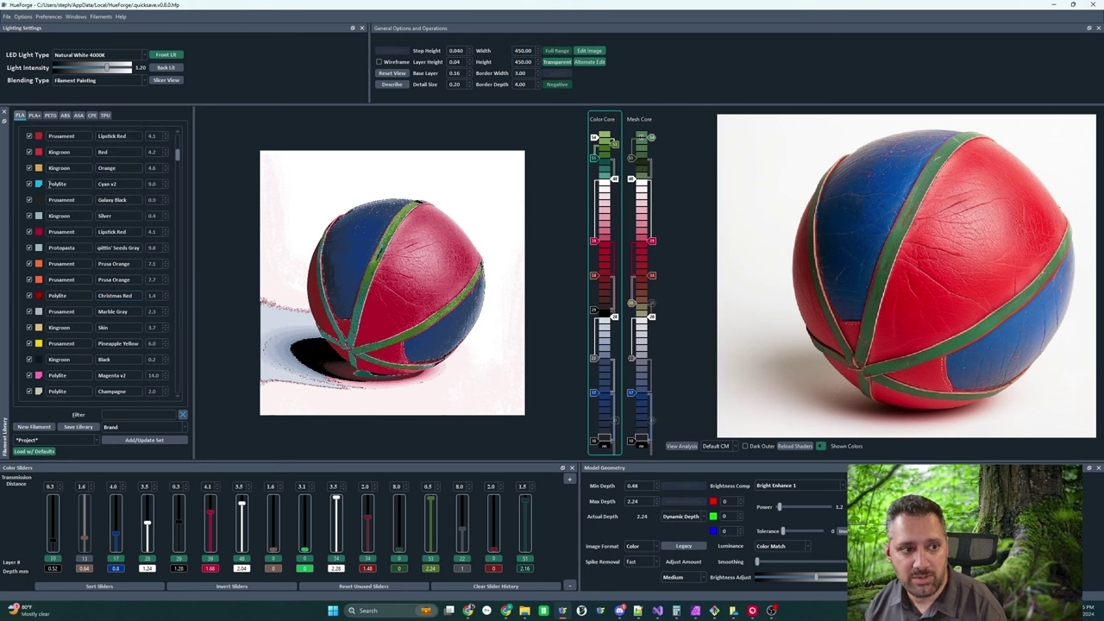
- Try Polylite Cyan v2 for the stripes, then swap in PolyLite Stone Blue for pale grey-blue seams
click(38, 184)
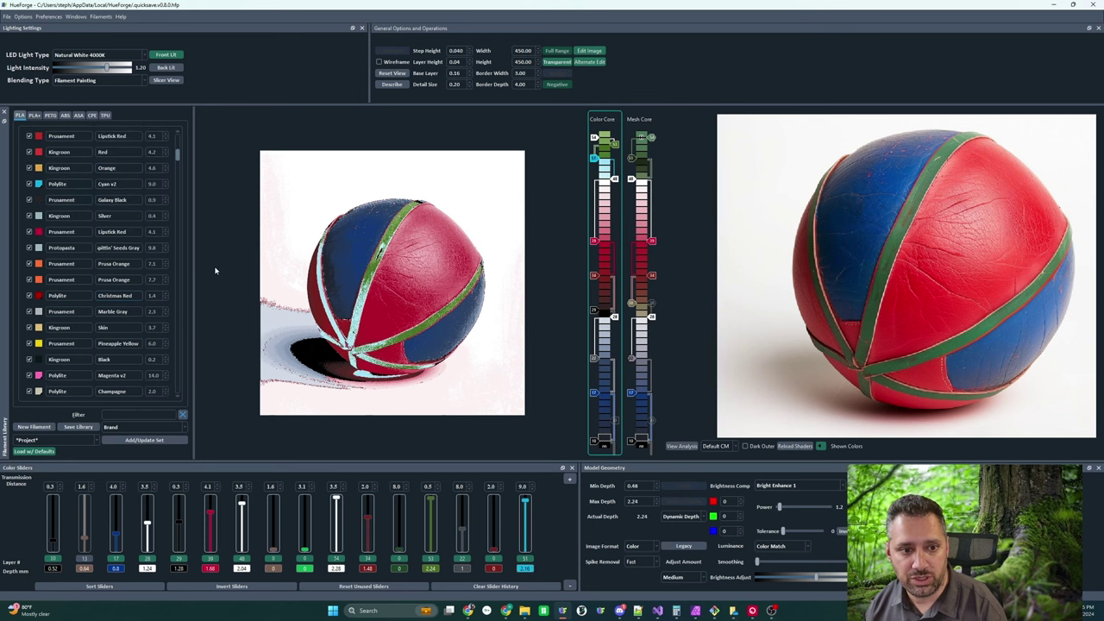
scroll(41, 267, down, 6)
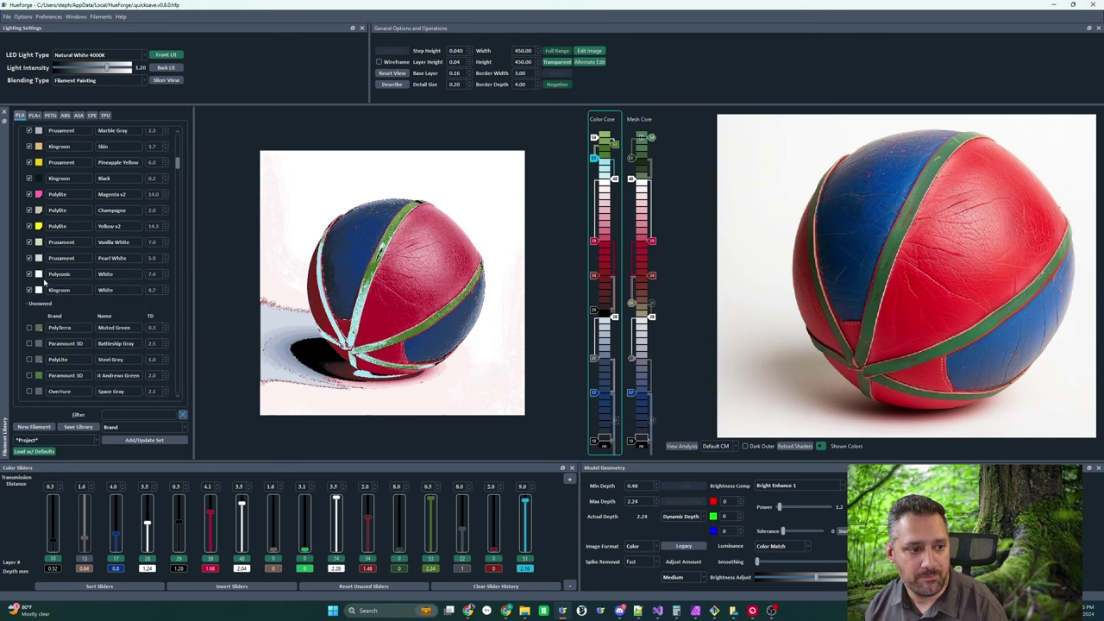
scroll(41, 283, down, 4)
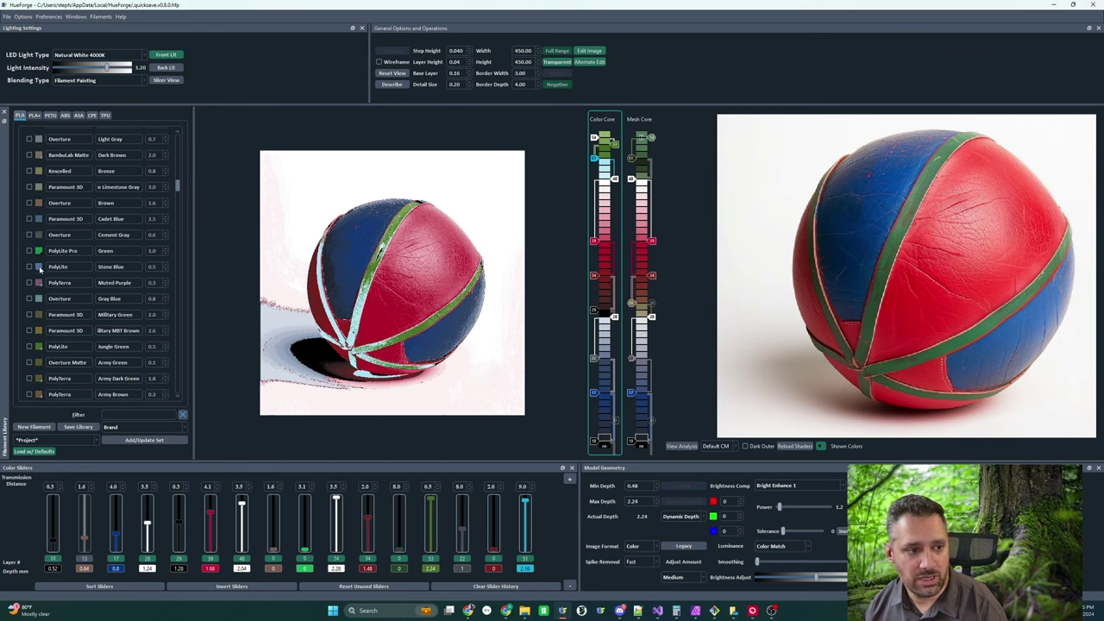
drag(40, 269, 594, 149)
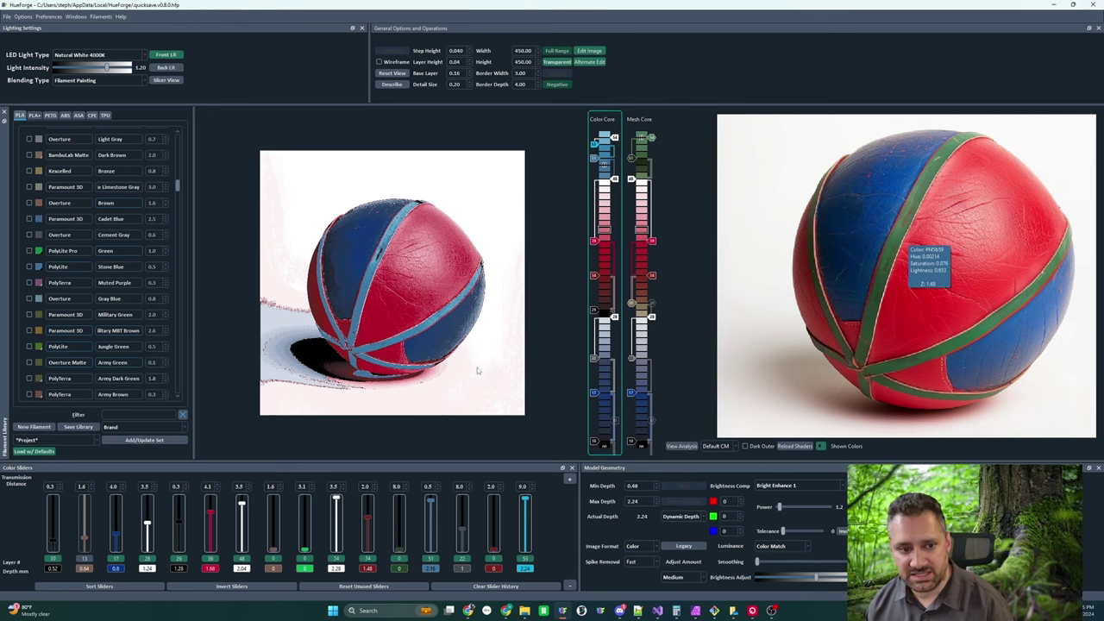
scroll(39, 333, down, 3)
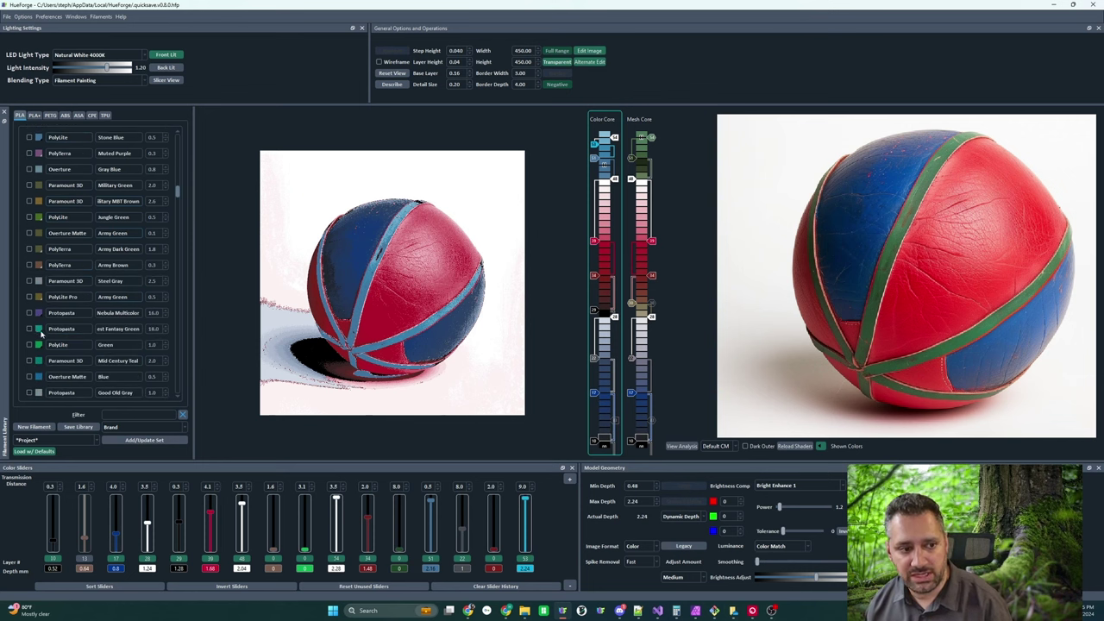
scroll(39, 333, down, 2)
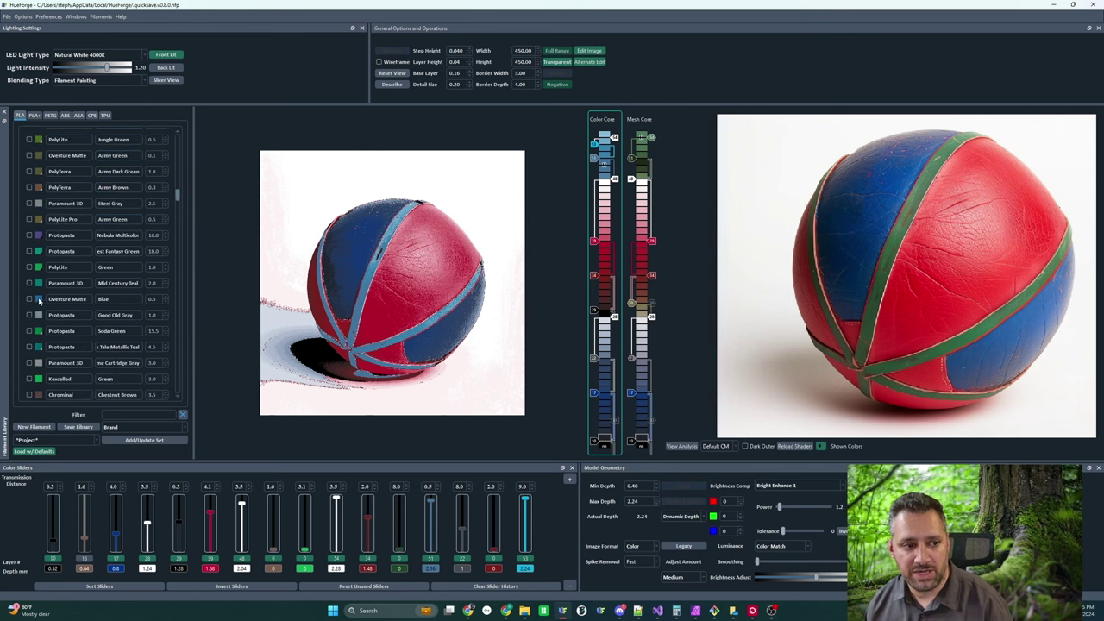
scroll(33, 352, down, 1)
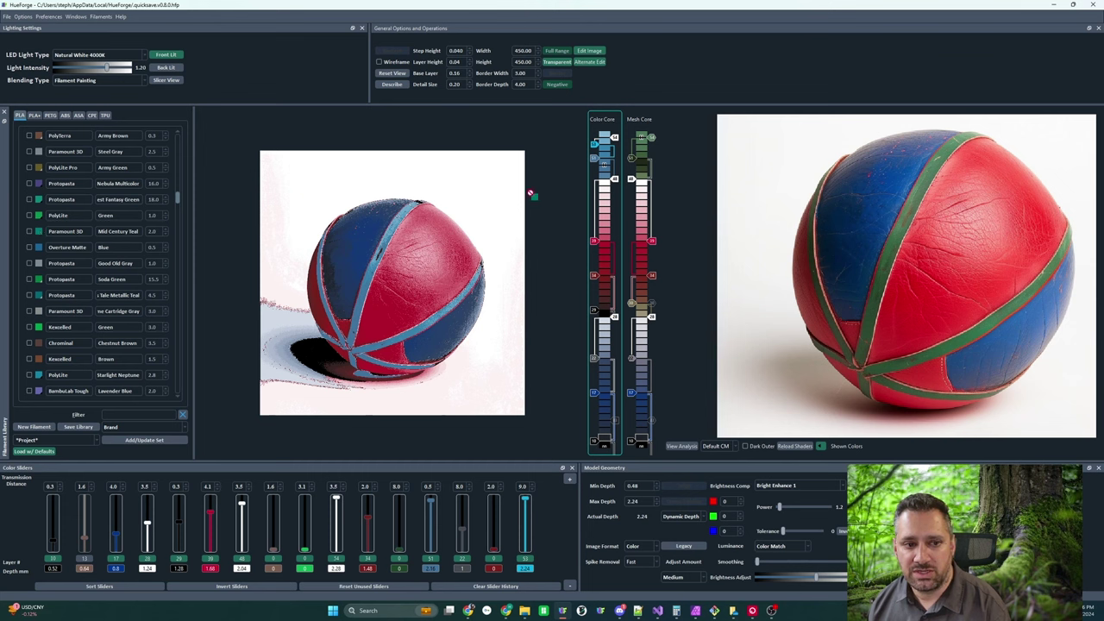
- Filter the library for 'pine' and put BambuLab Tough Pine Green in the top Color Core slot
scroll(75, 306, up, 5)
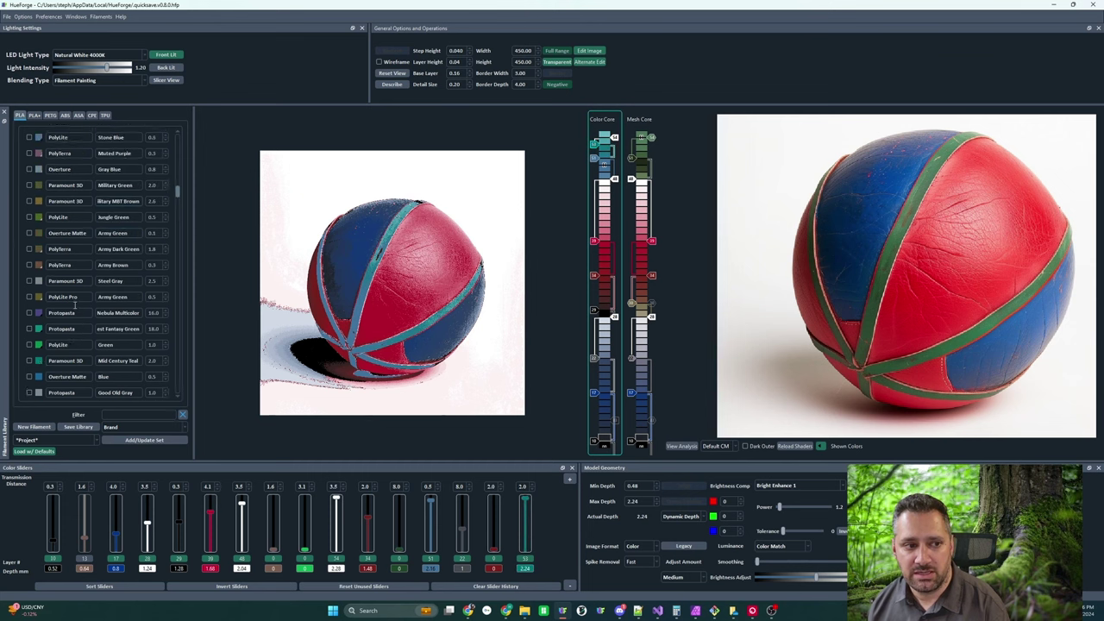
text(pine)
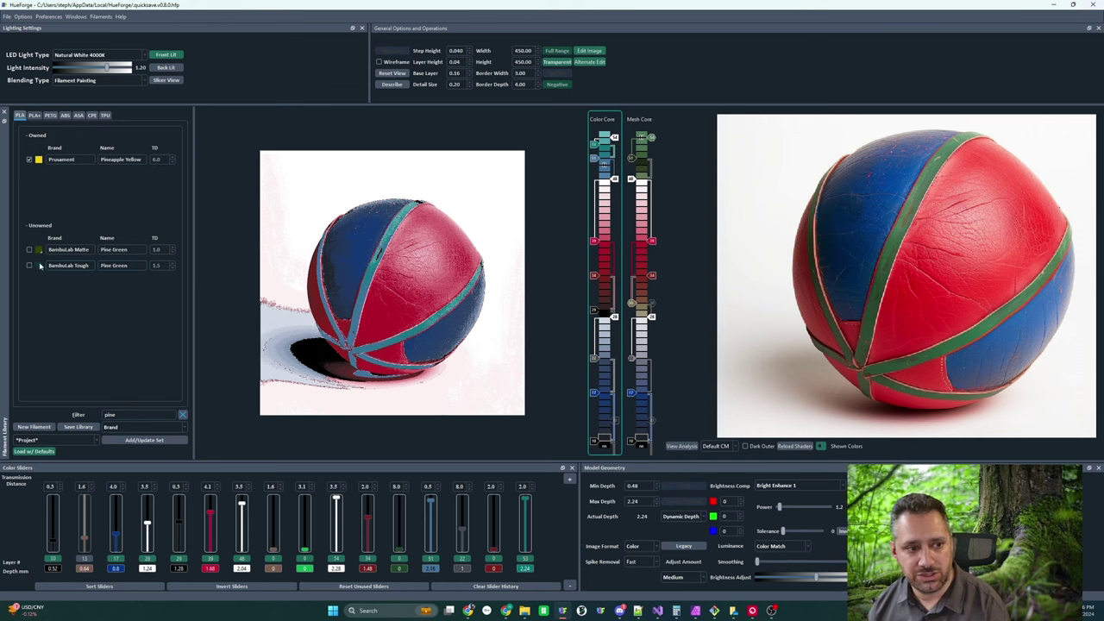
drag(39, 266, 599, 160)
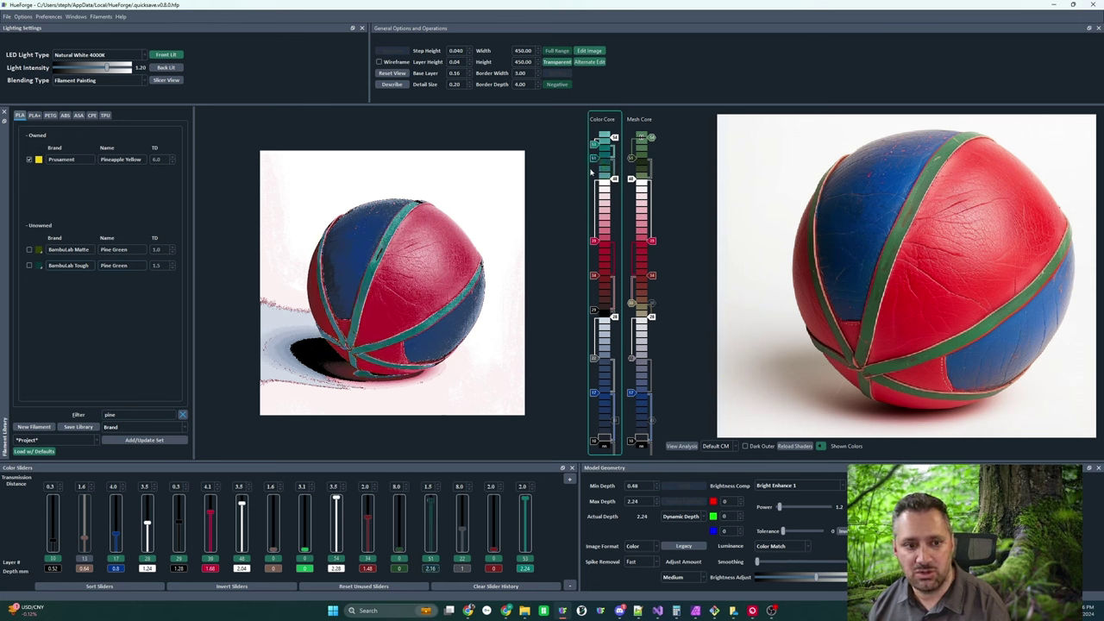